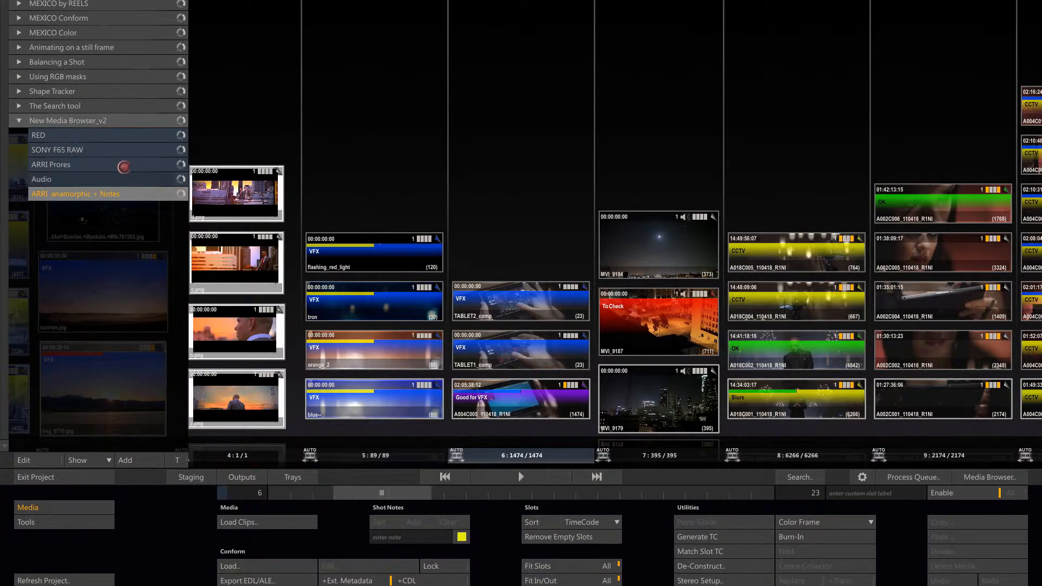
Open the RED construct's slate shot A004_C236_0901DT in the player and examine its metadata list.
click(122, 164)
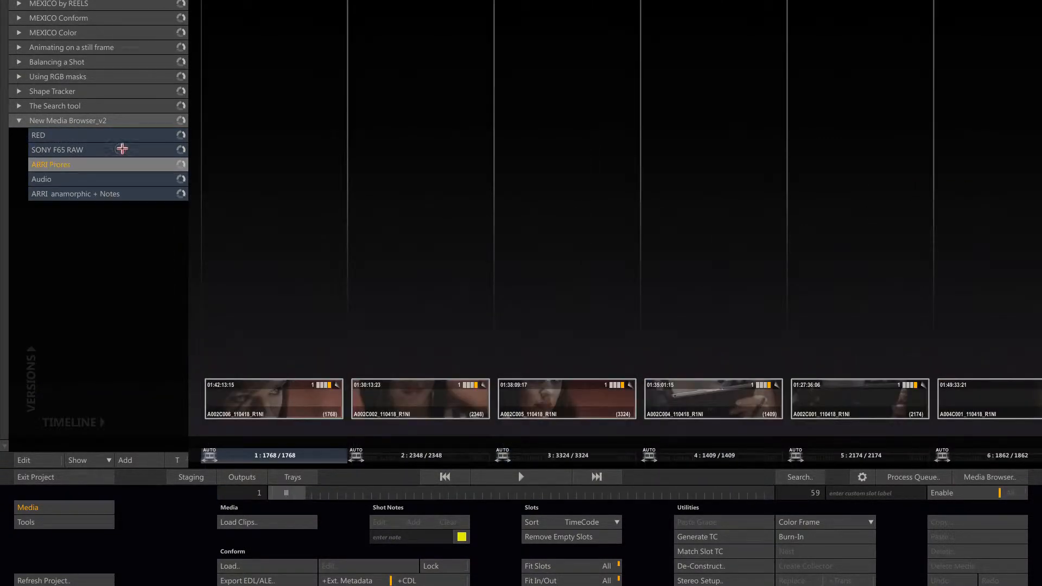
click(121, 135)
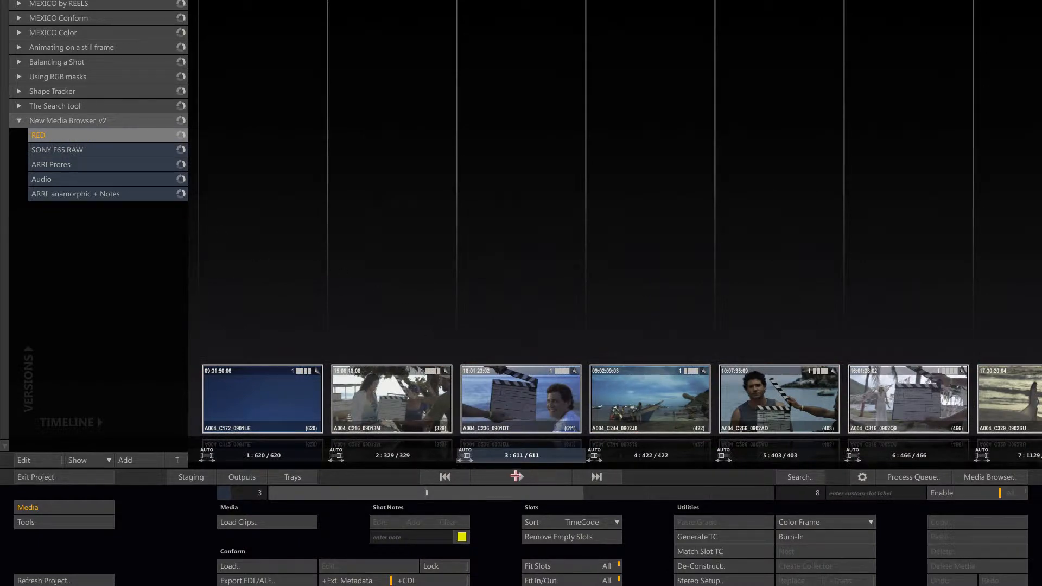
click(517, 476)
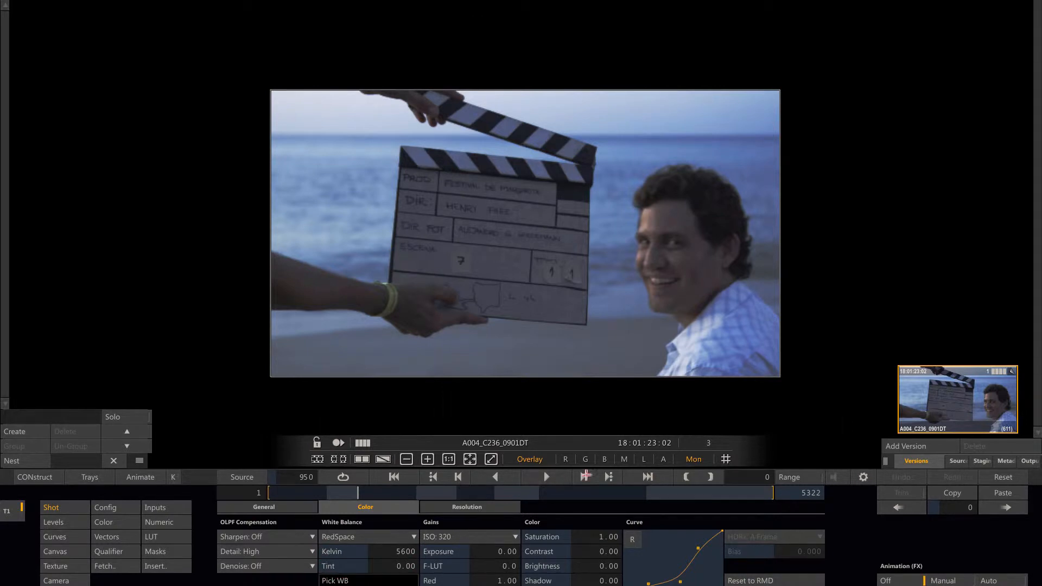
click(1004, 461)
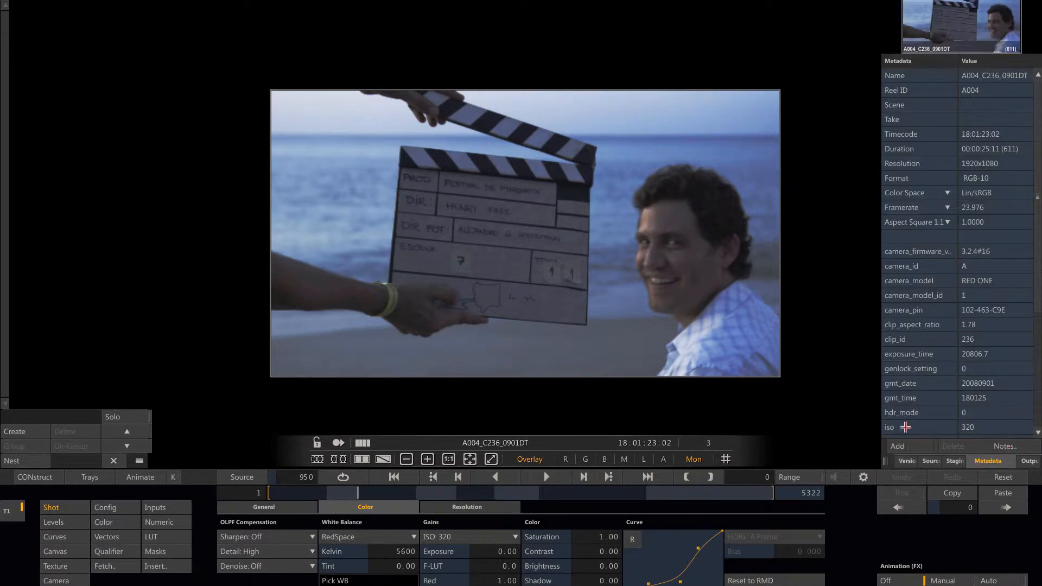
scroll(1036, 287, down, 3)
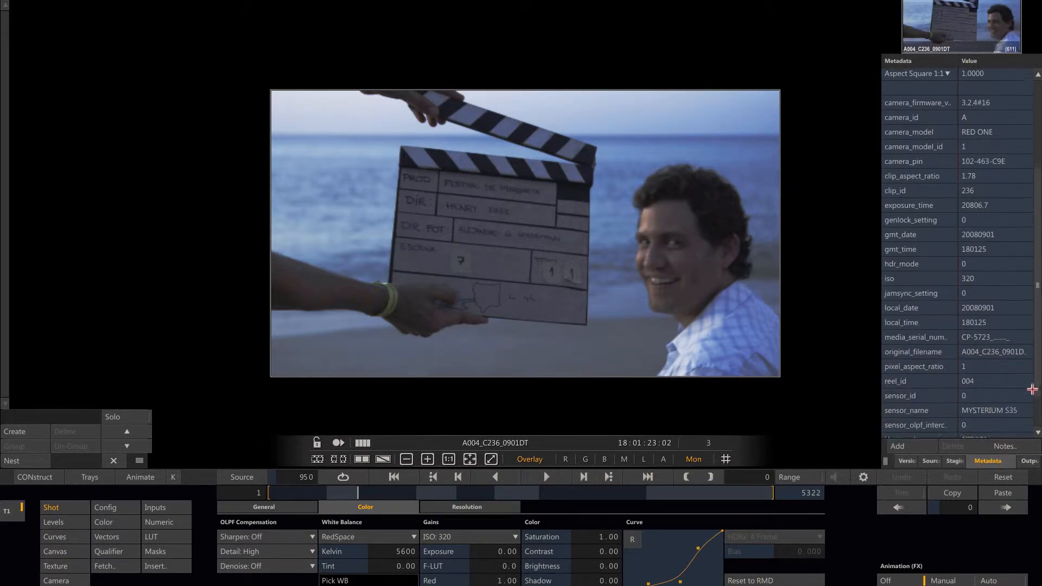
scroll(1032, 293, up, 3)
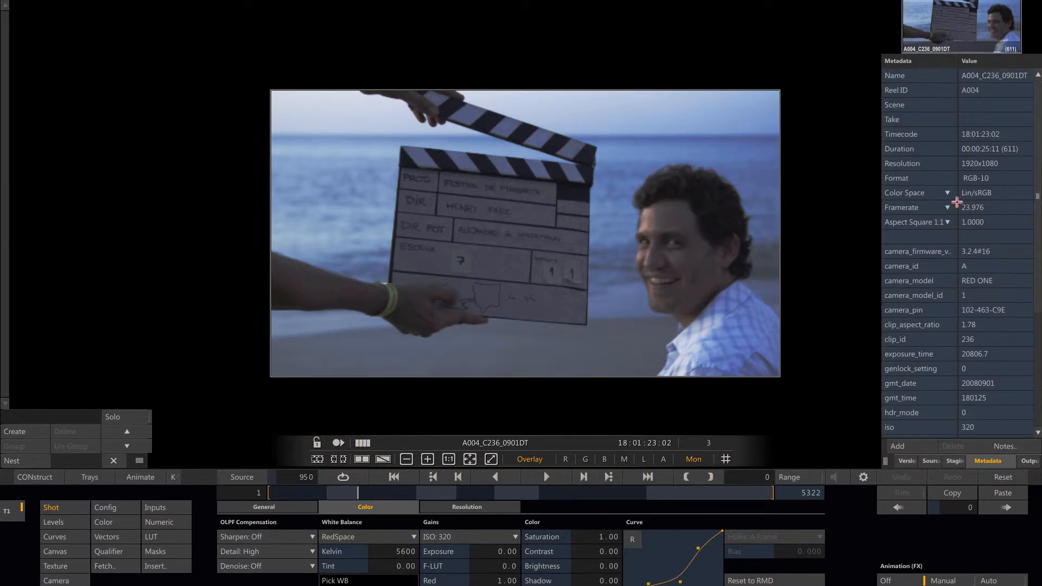
Review the shot's Color Space options, keep Lin/sRGB, and return to the construct.
click(944, 192)
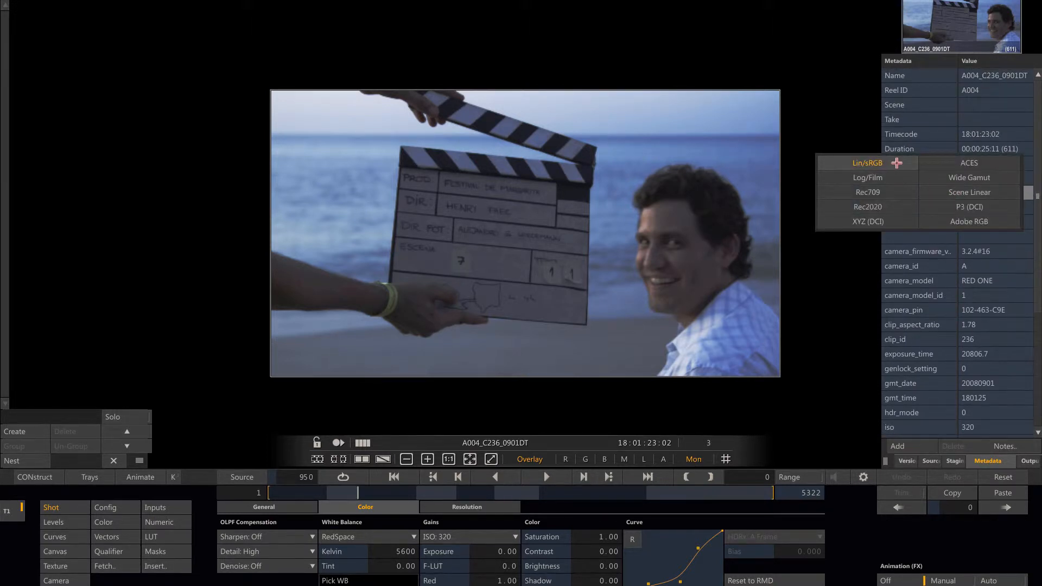
click(894, 169)
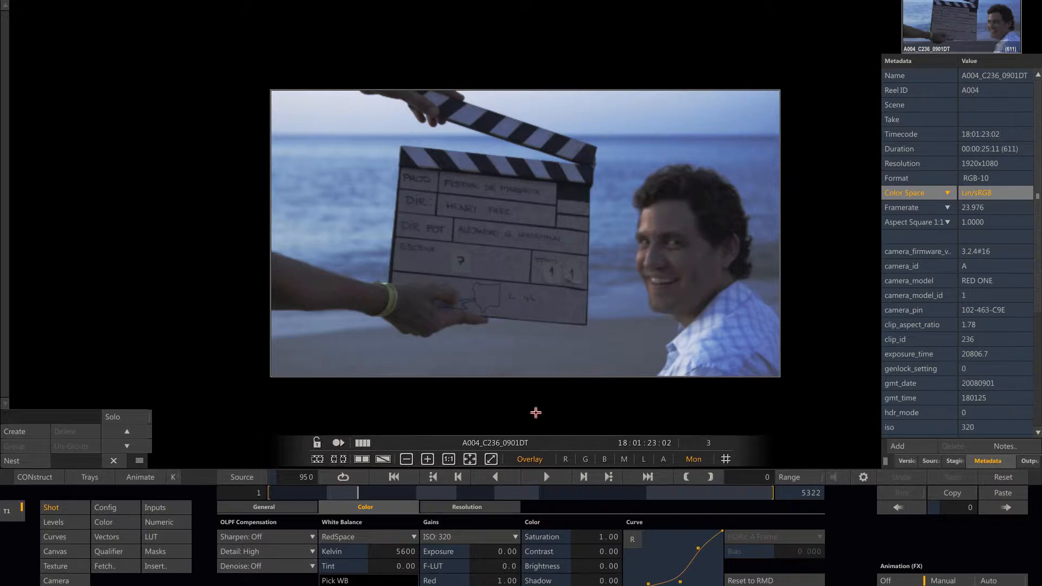
click(38, 478)
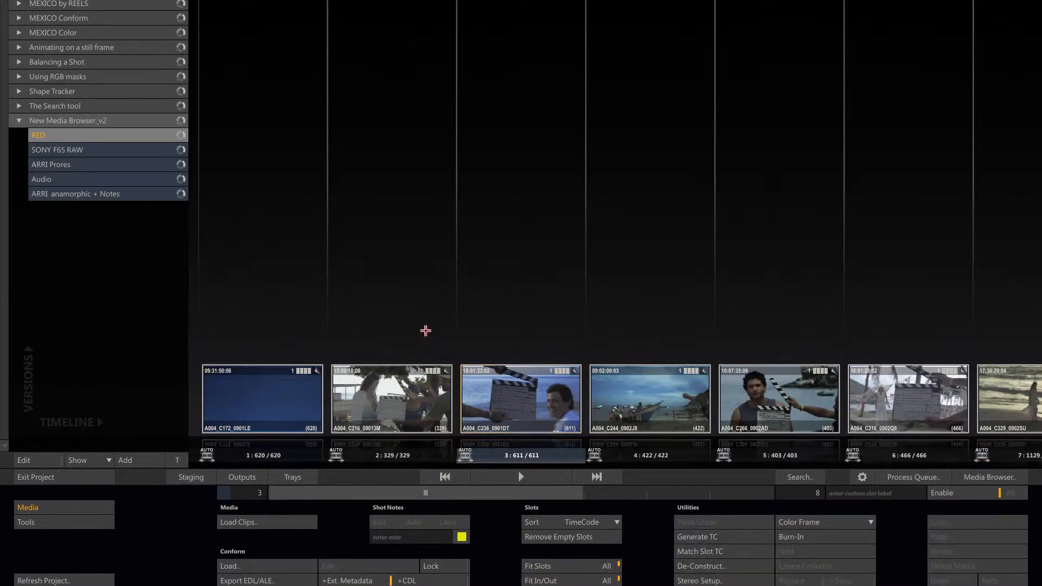
Show shot A004_C236_0901DT in the Media Browser, look through the different property views, and close the browser.
click(501, 380)
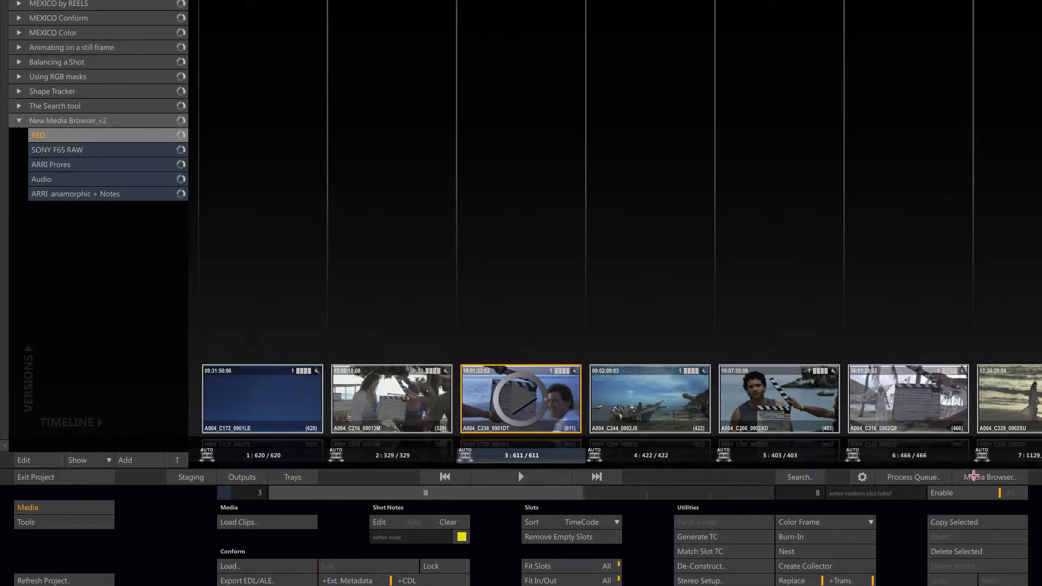
click(976, 478)
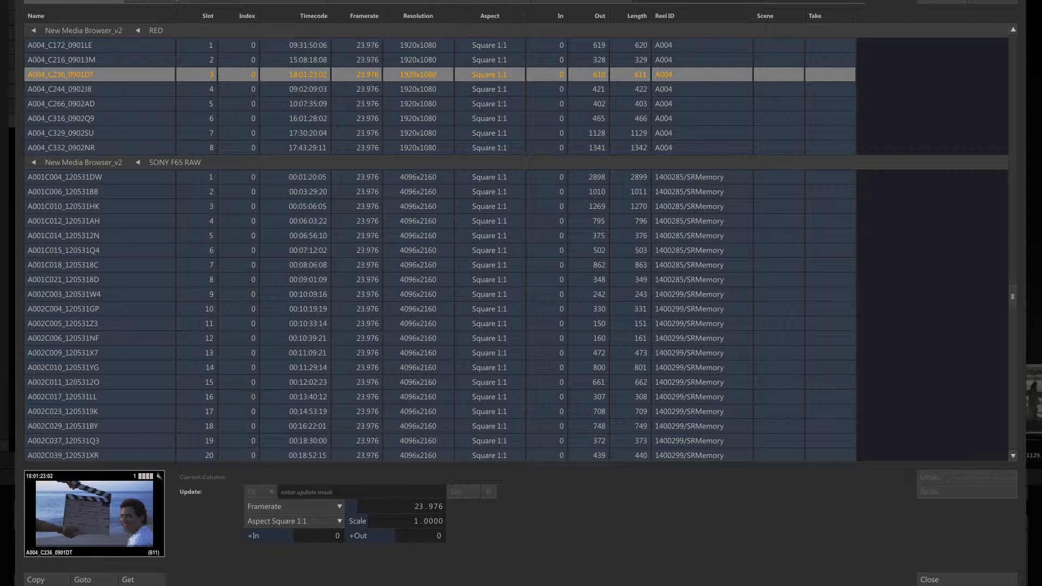
click(174, 1)
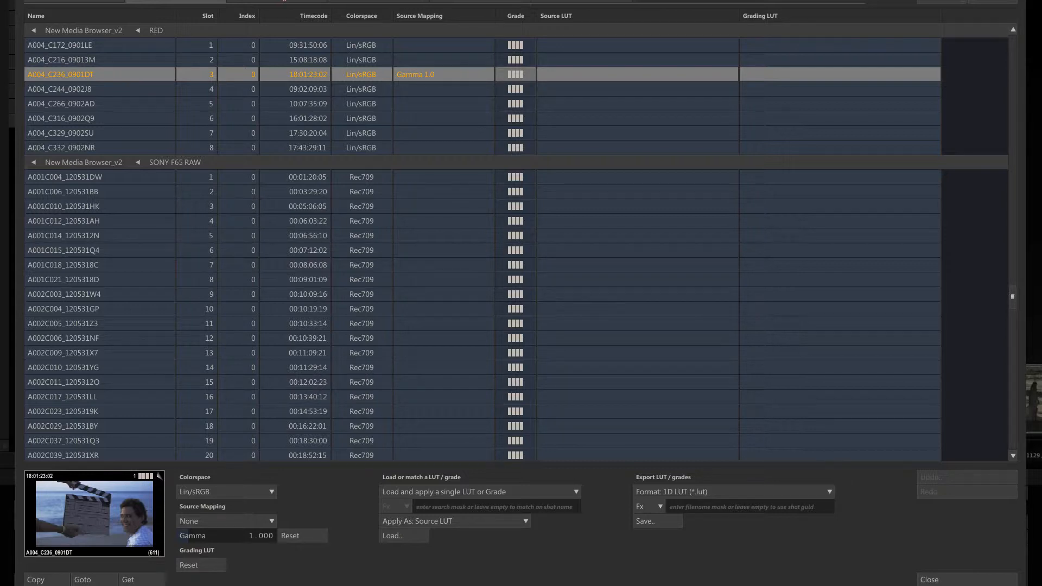
click(281, 2)
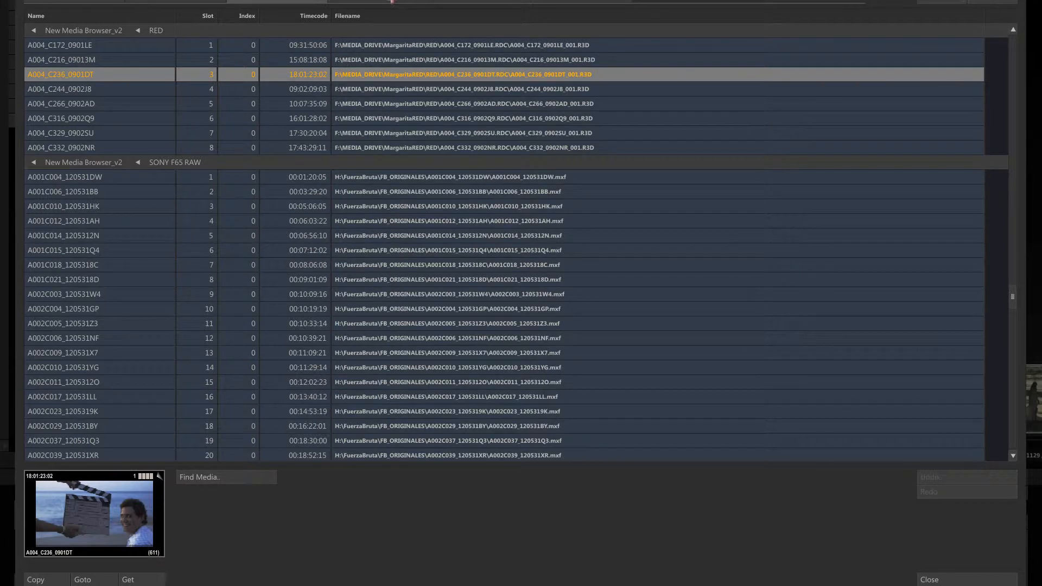
click(421, 1)
click(483, 2)
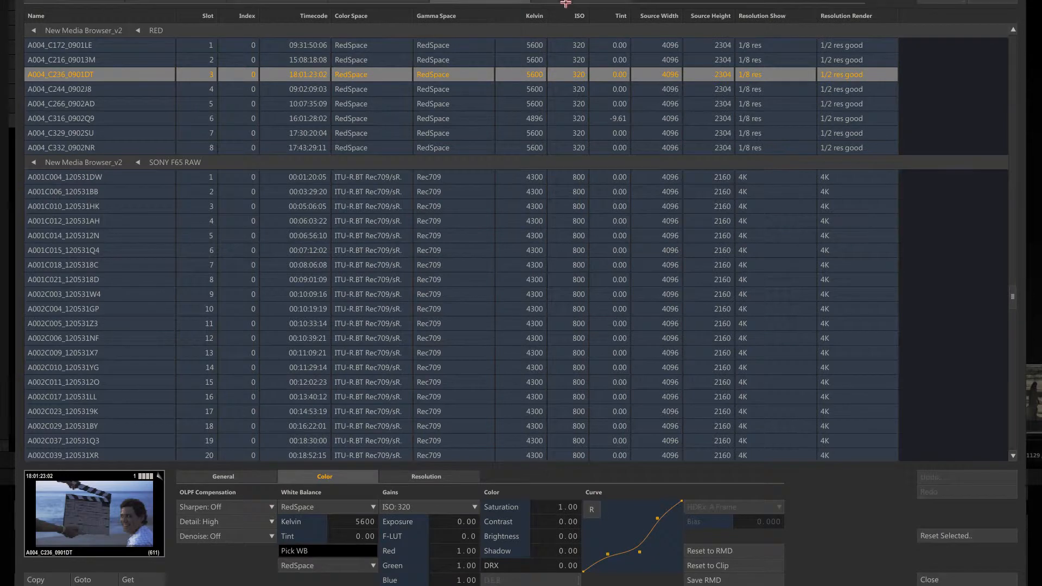
click(572, 2)
click(100, 3)
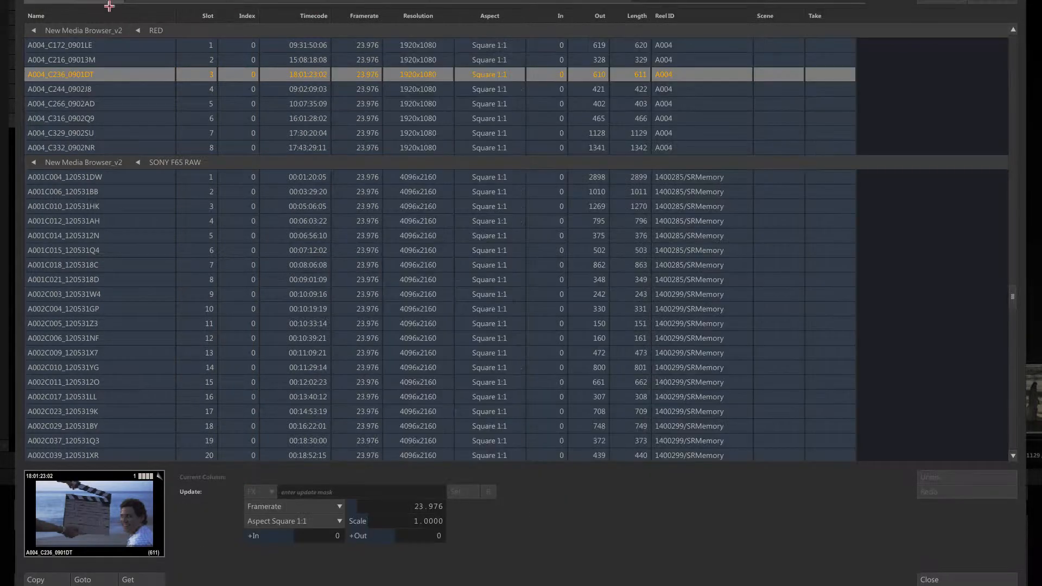
click(926, 580)
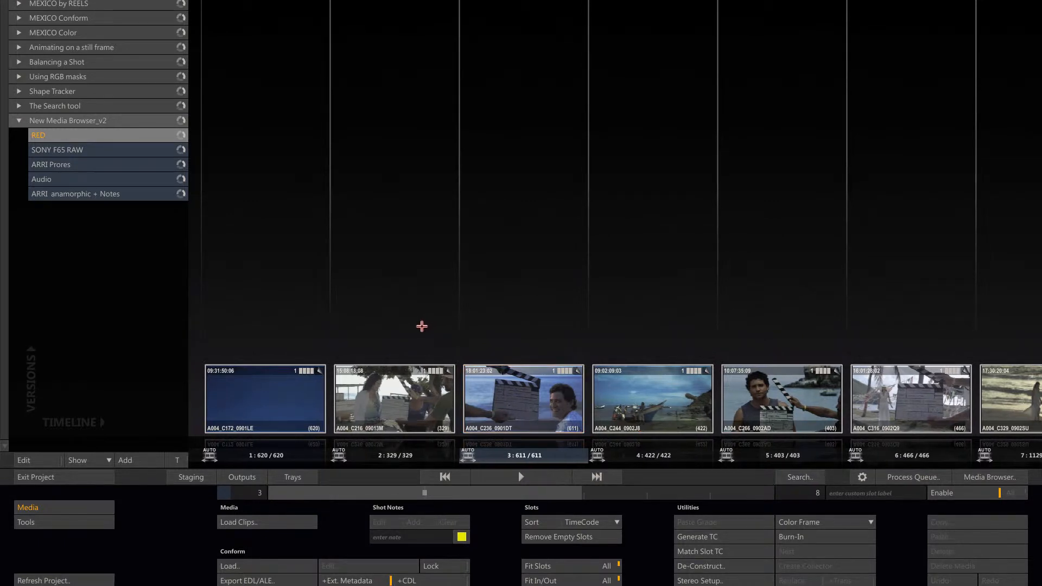
Open all shots of the RED construct together in the Media Browser.
key(ctrl+a)
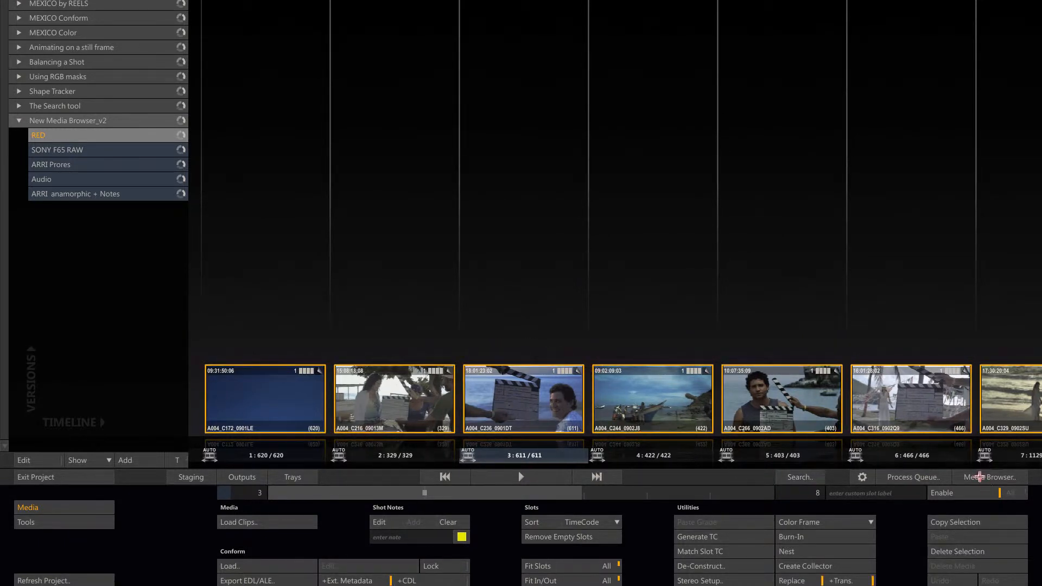
click(977, 477)
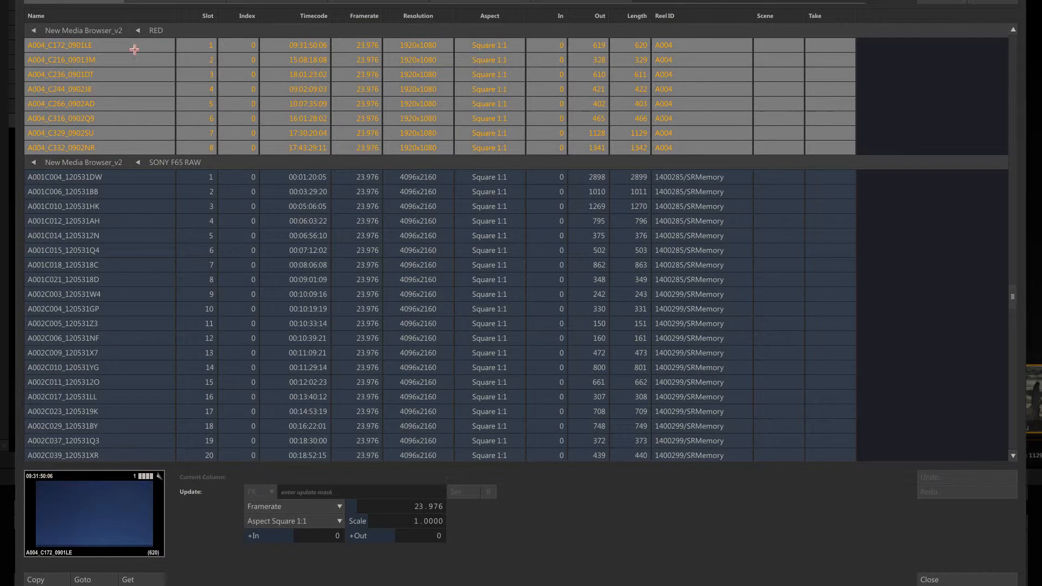
Open the name of shot A004_C172_0901LE for editing, leave it without a change, and reselect all eight RED shots.
click(115, 47)
click(107, 56)
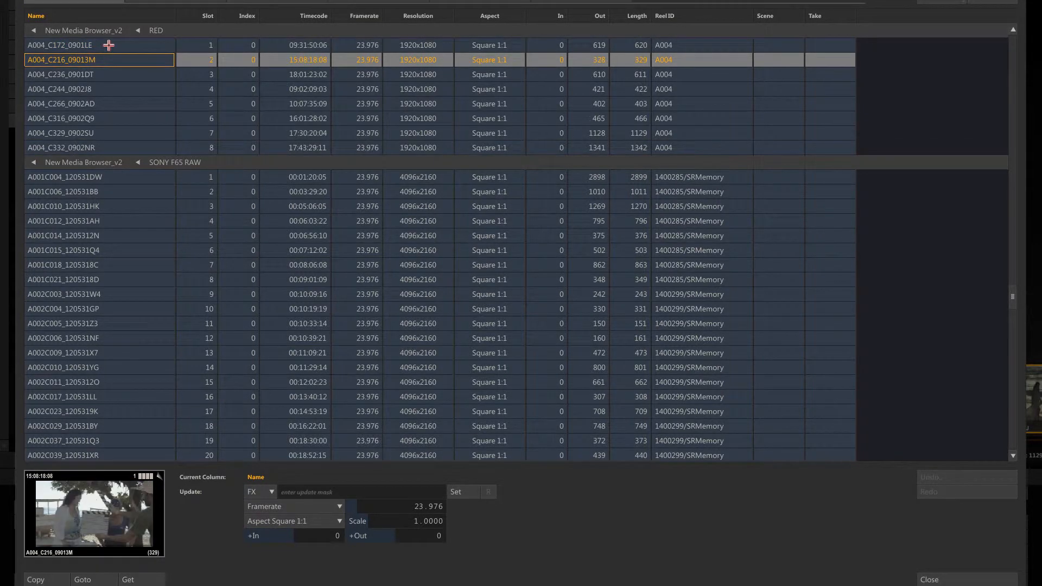
click(107, 45)
click(105, 47)
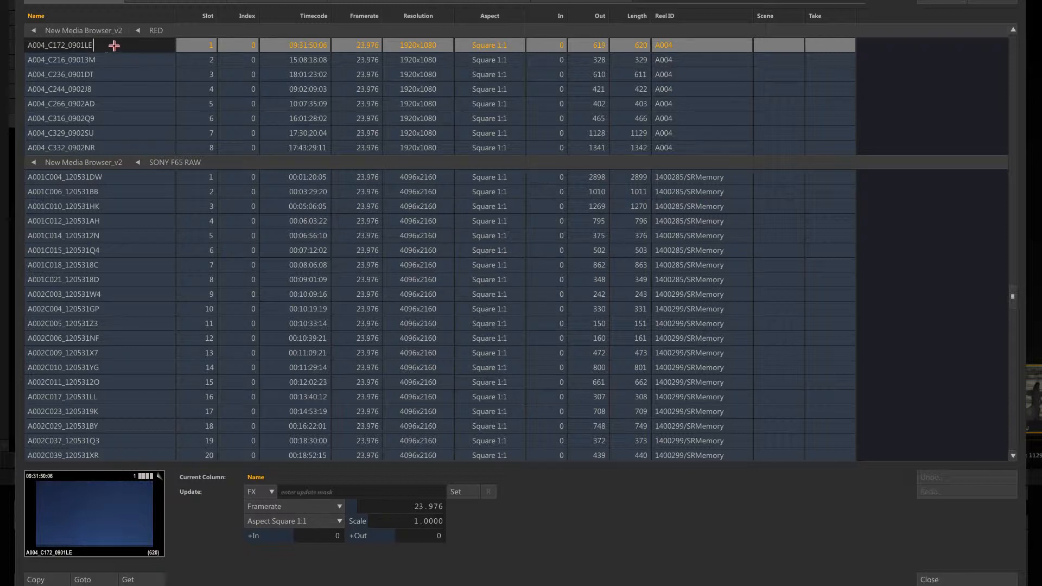
click(125, 57)
click(130, 47)
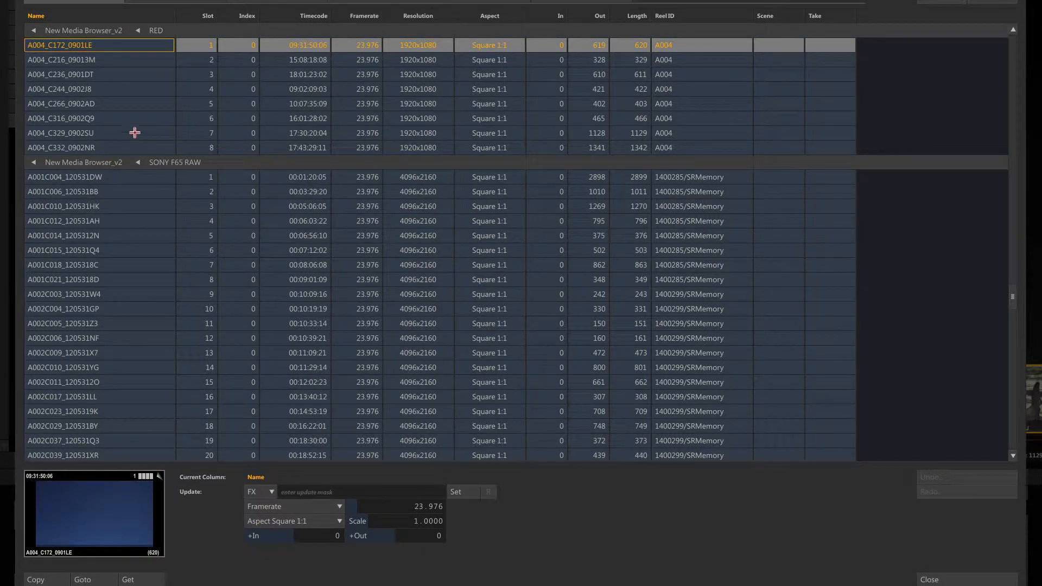
shift+click(134, 147)
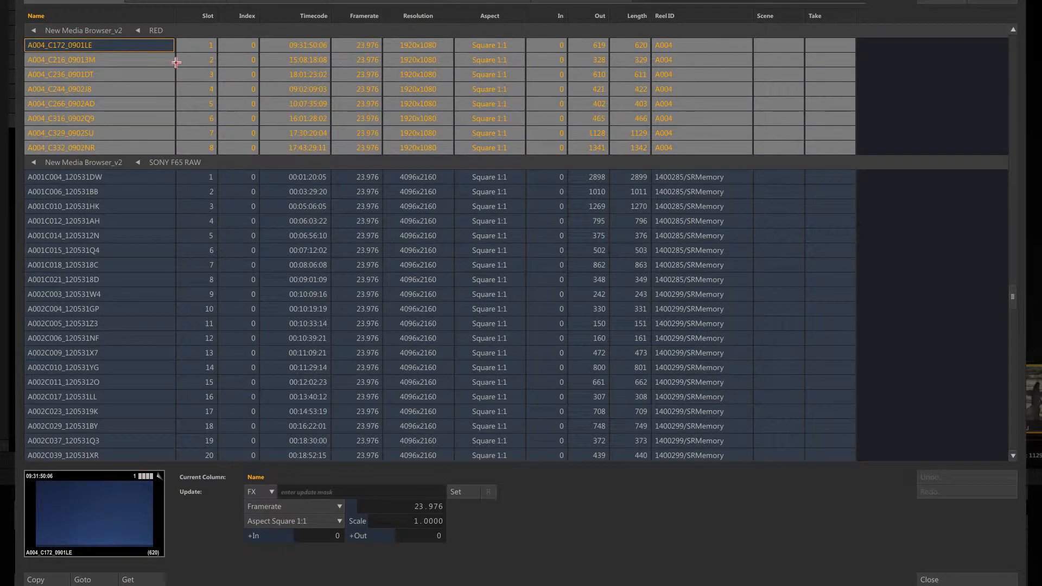
Examine the camera format settings of the individual RED shots and scrub through the thumbnail of A004_C172_0901LE.
click(465, 1)
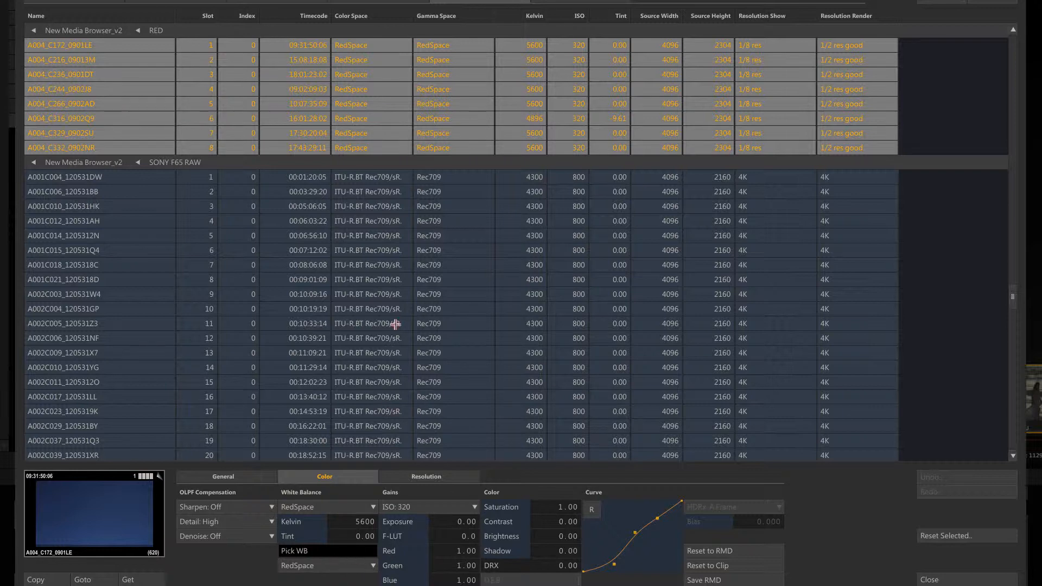
click(449, 57)
click(449, 75)
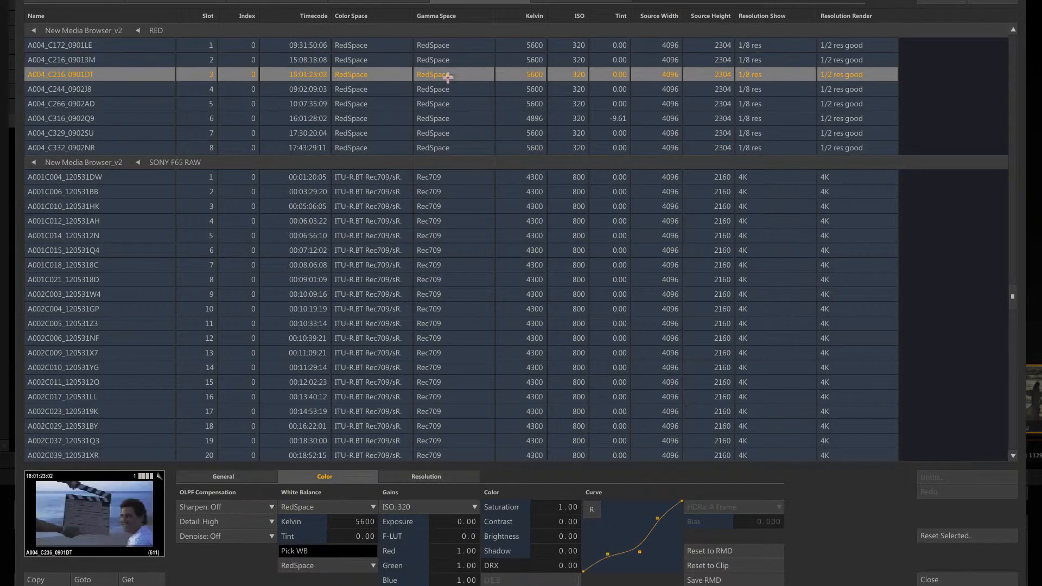
click(447, 89)
click(444, 104)
click(443, 119)
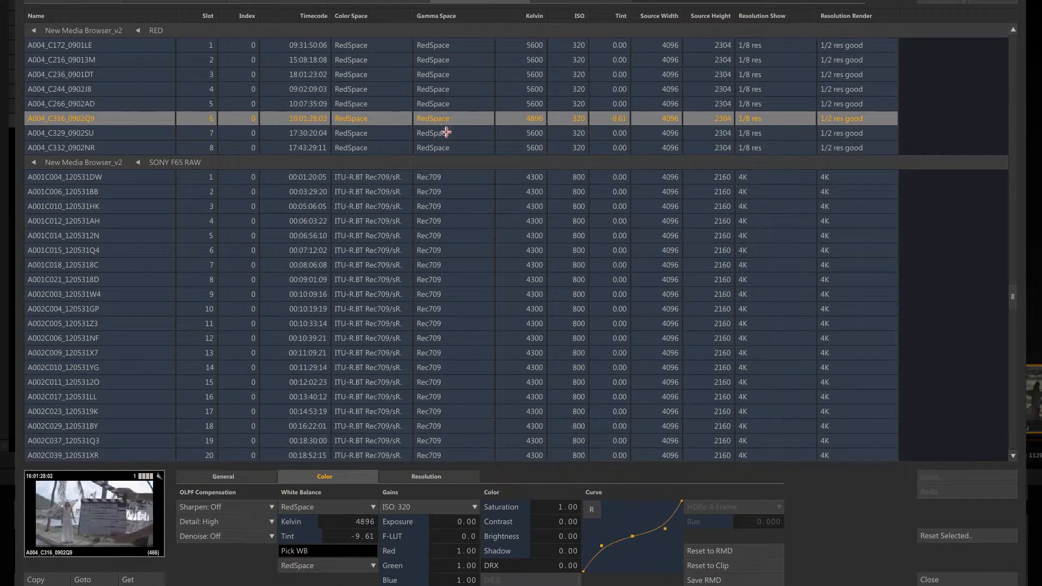
click(444, 133)
click(444, 148)
click(444, 46)
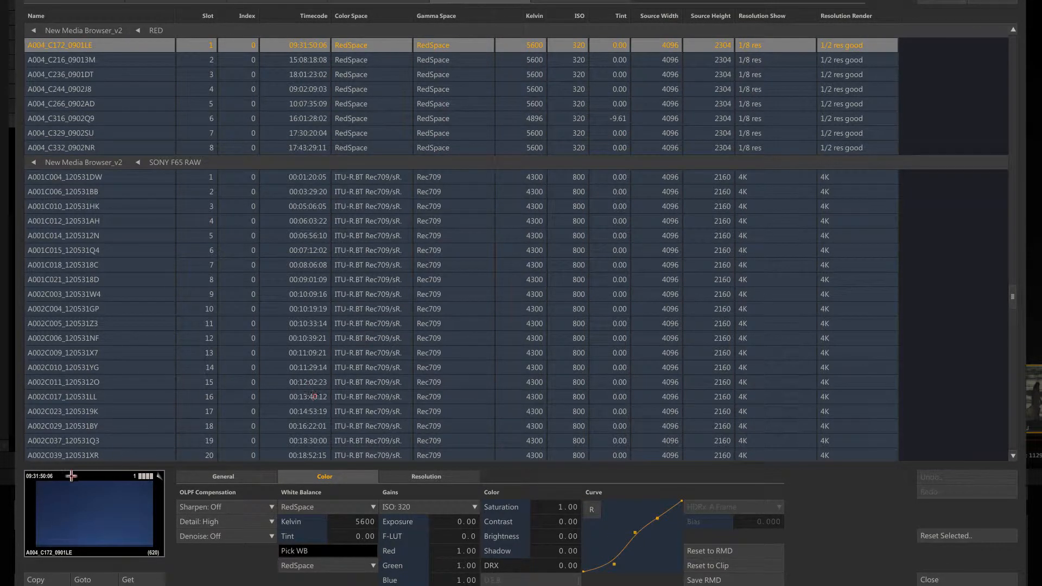
drag(72, 473, 128, 477)
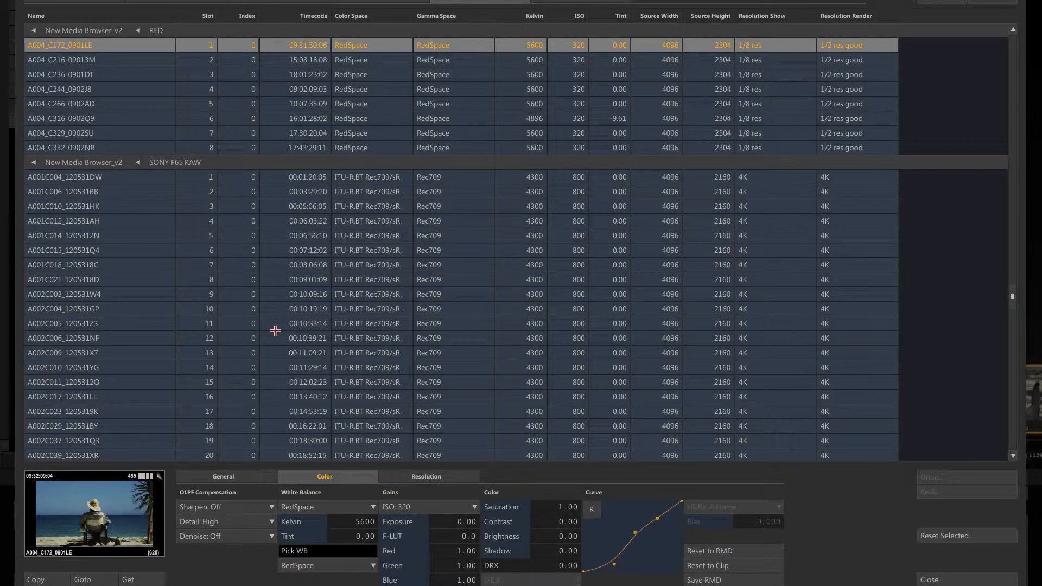
Reset all eight RED shots to their clip settings, and give them the RedColor3 color space and RedGamma3 gamma space.
shift+click(364, 148)
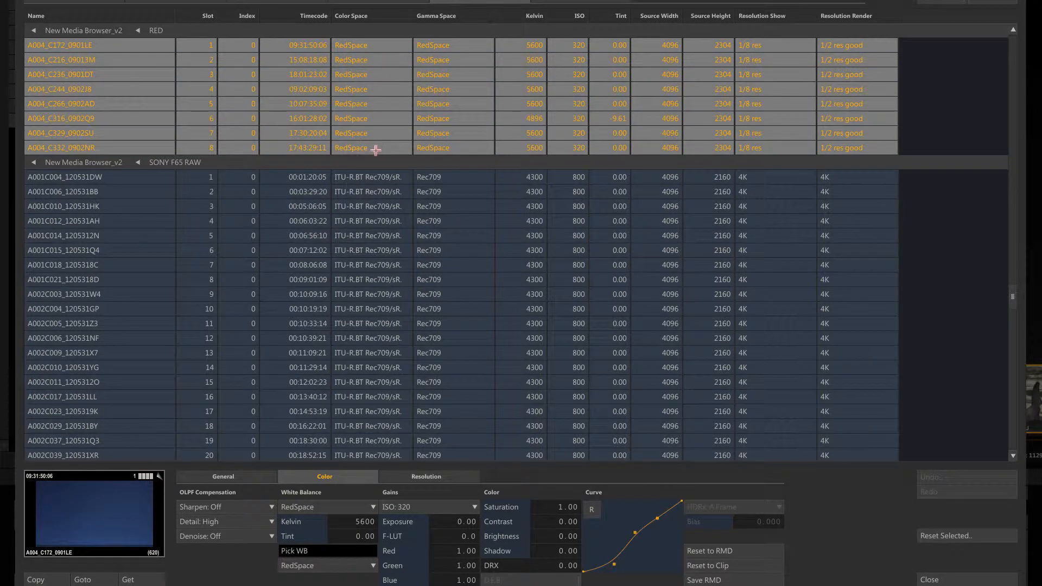
click(700, 567)
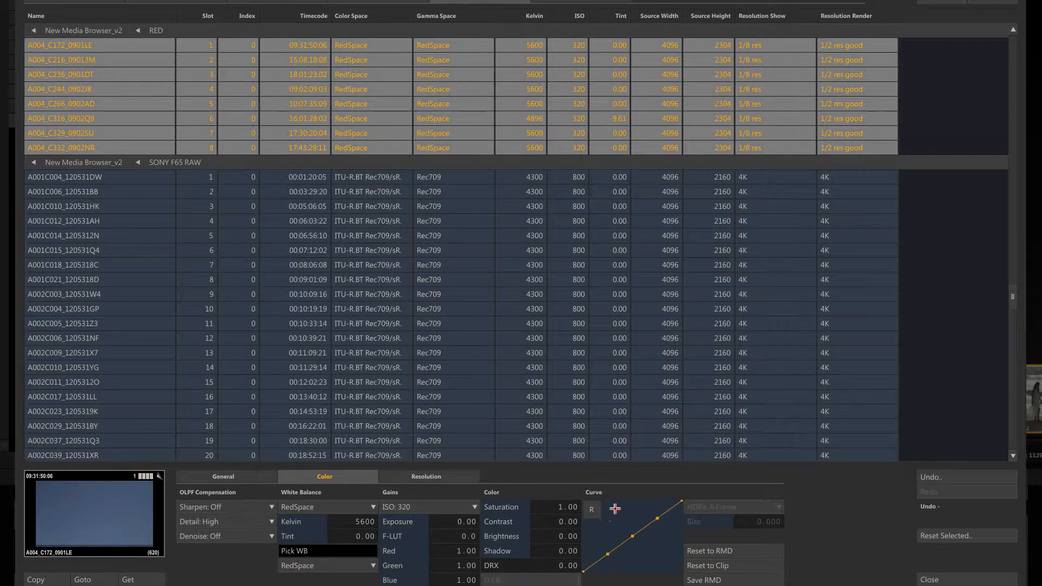
click(351, 509)
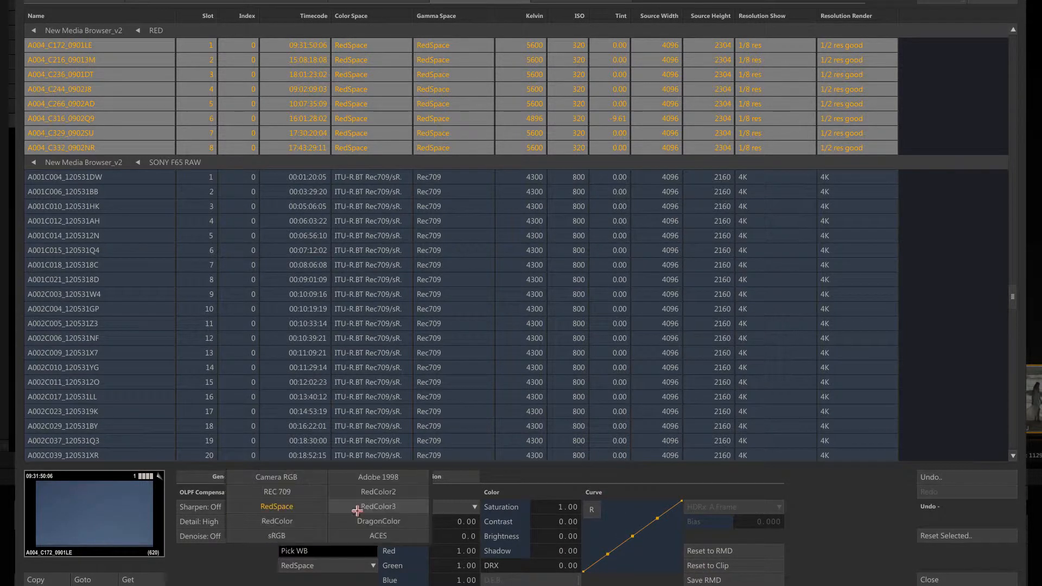
click(398, 506)
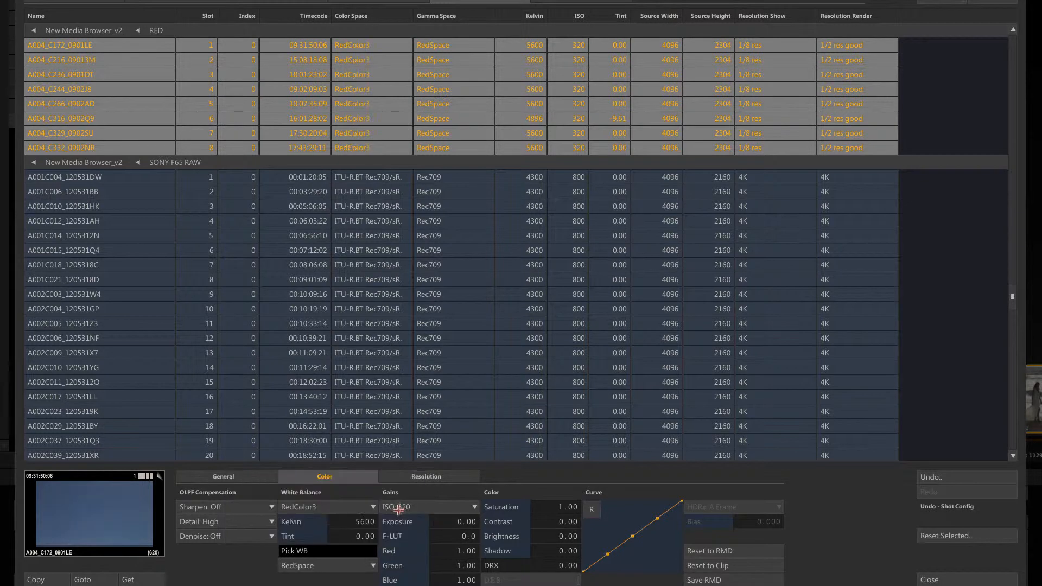
click(361, 566)
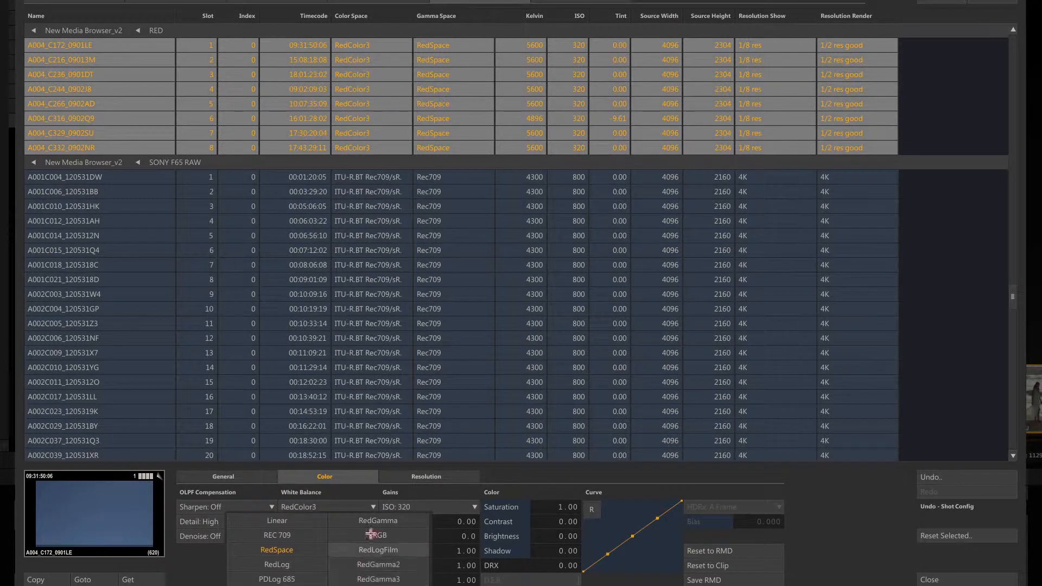
click(382, 580)
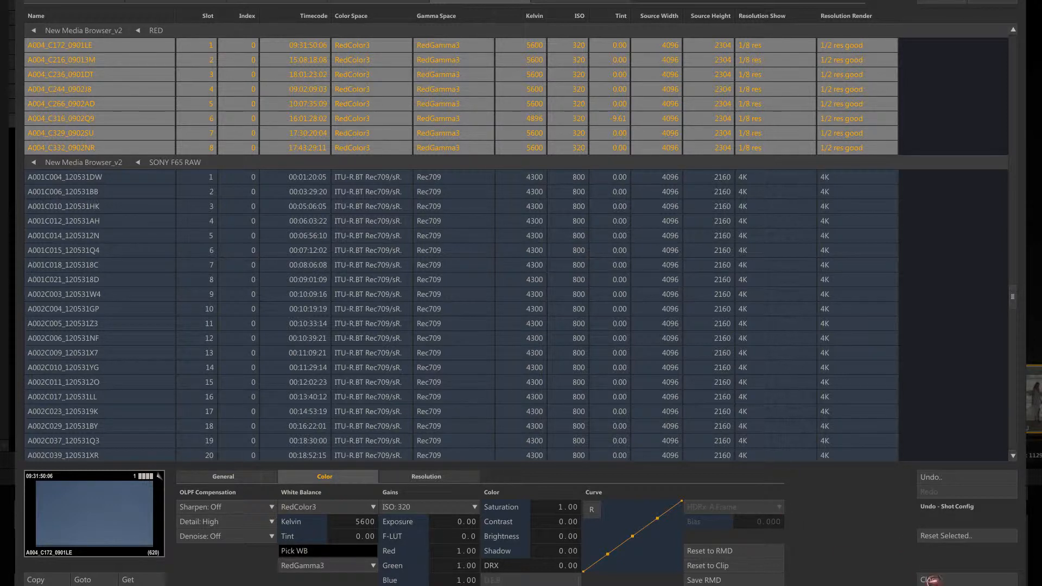
Close the Media Browser and open the slate shot in the player to inspect its new look.
click(930, 580)
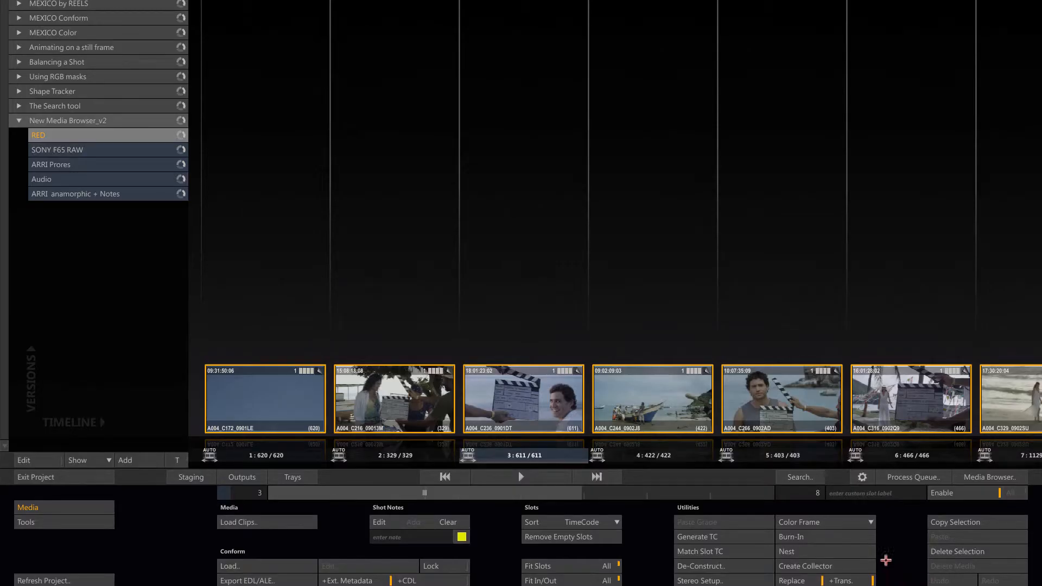
click(521, 477)
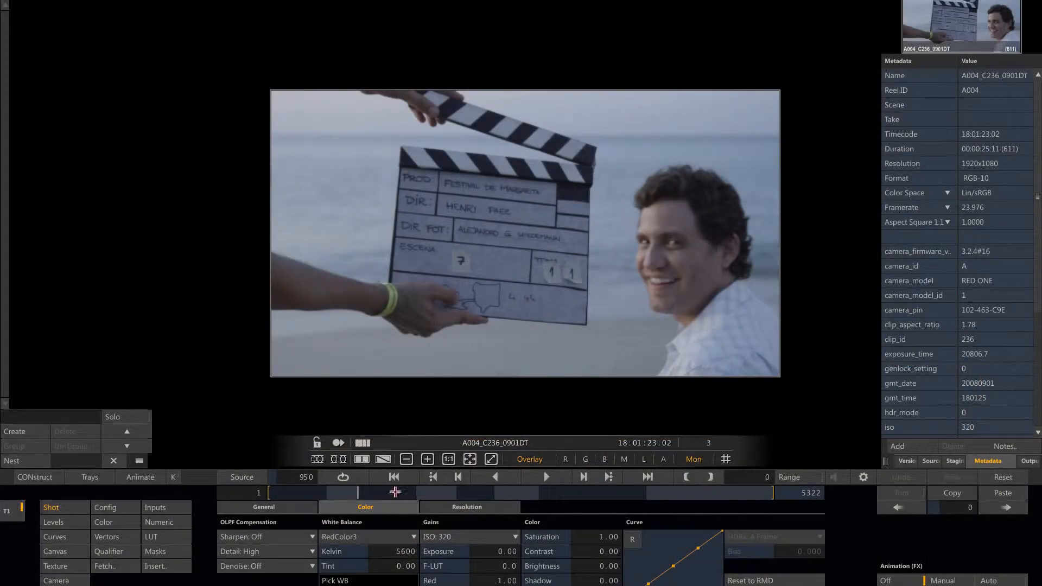
Scrub ahead in the slate shot to view the seated couple, and return to the construct overview.
mouse_move(372, 494)
mouse_down()
mouse_move(446, 496)
mouse_move(386, 496)
mouse_up()
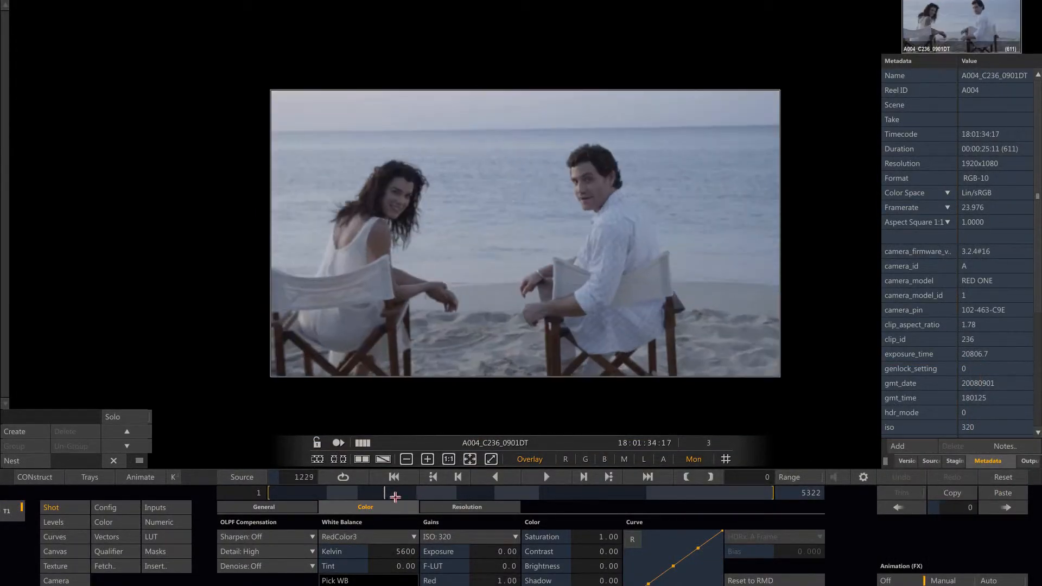
click(43, 484)
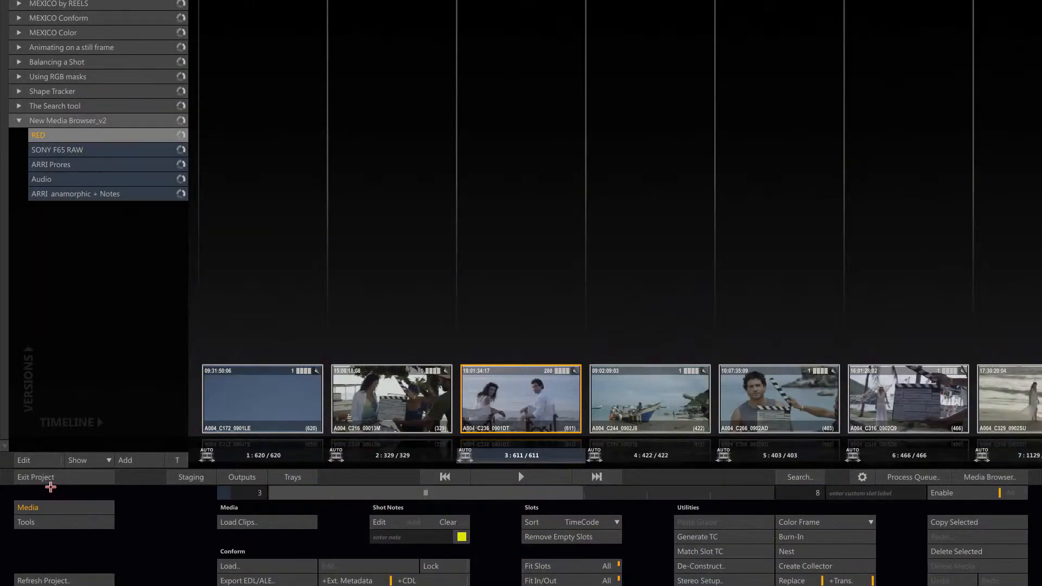
Switch to the SONY F65 RAW construct and open all of its shots in the Media Browser.
click(146, 150)
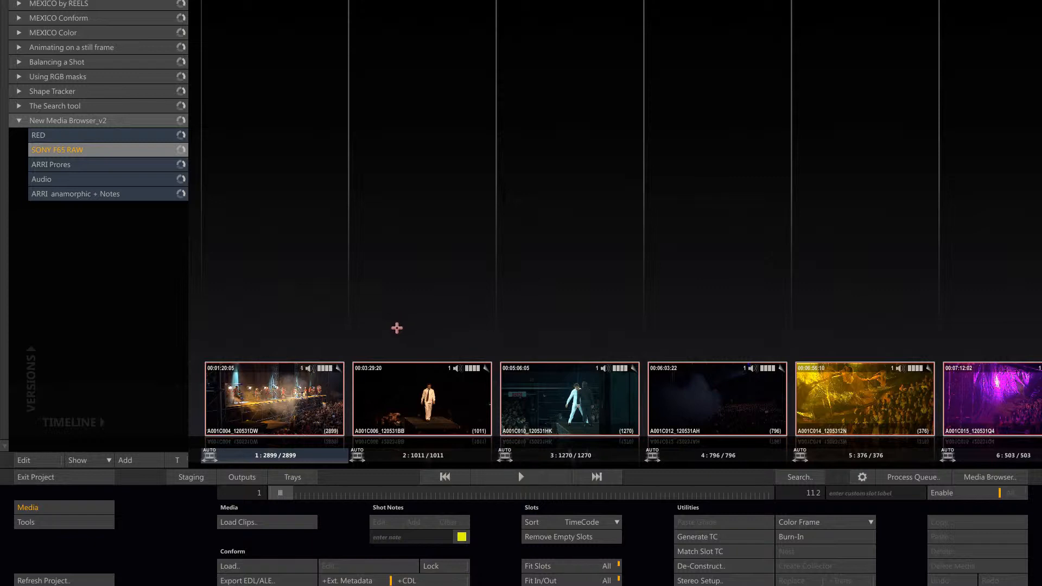
key(ctrl)
key(ctrl)
key(ctrl+a)
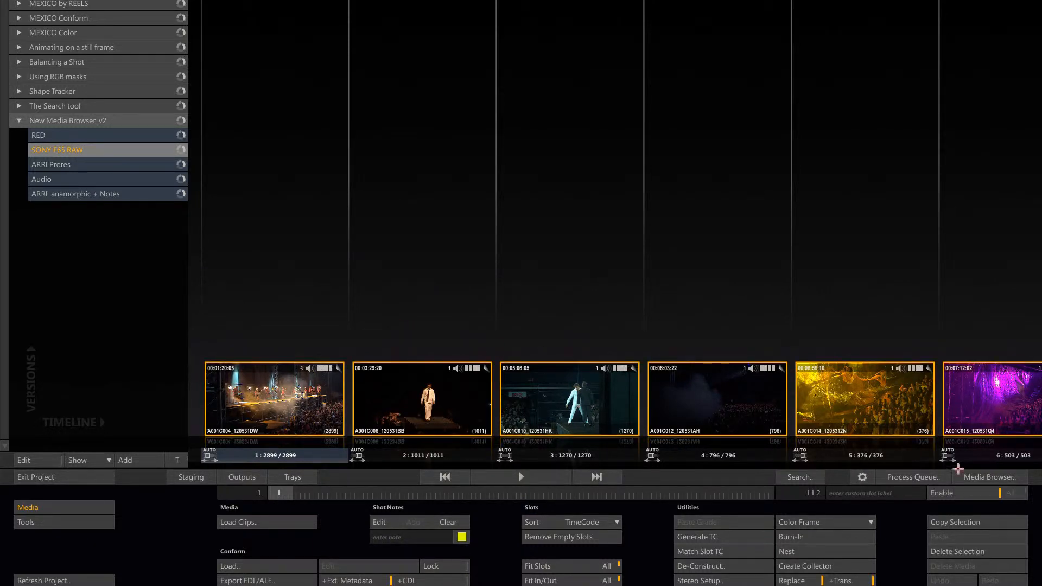
click(982, 480)
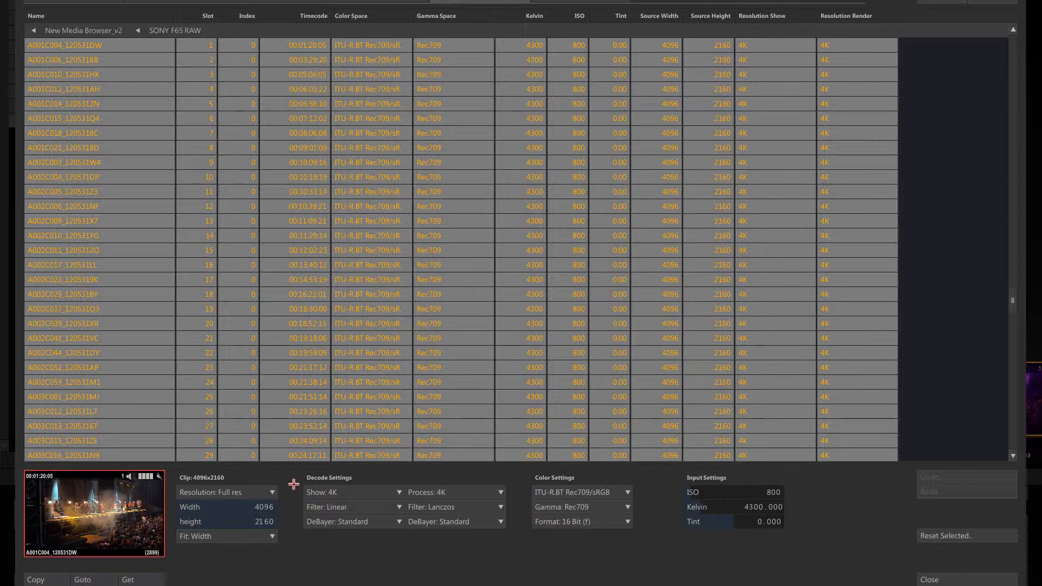
Set the resolution of all Sony F65 shots to Project and their Show decode filter to Lanczos.
click(273, 490)
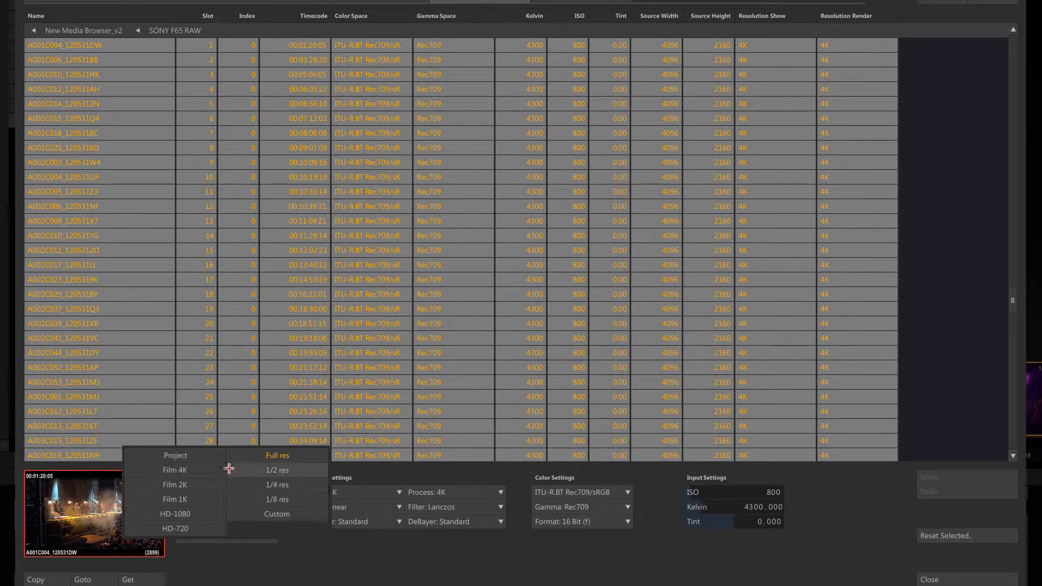
click(211, 458)
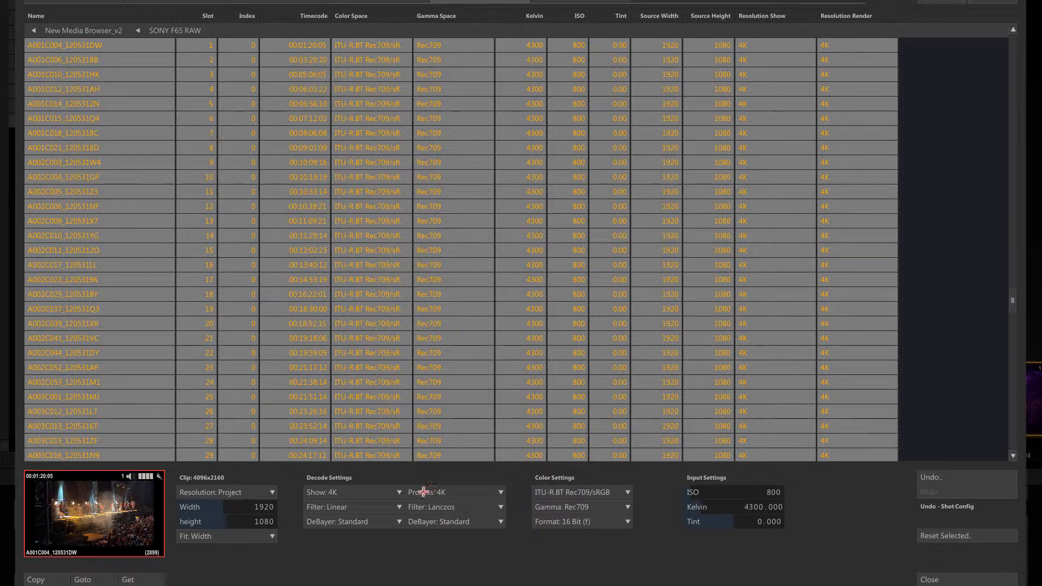
click(397, 509)
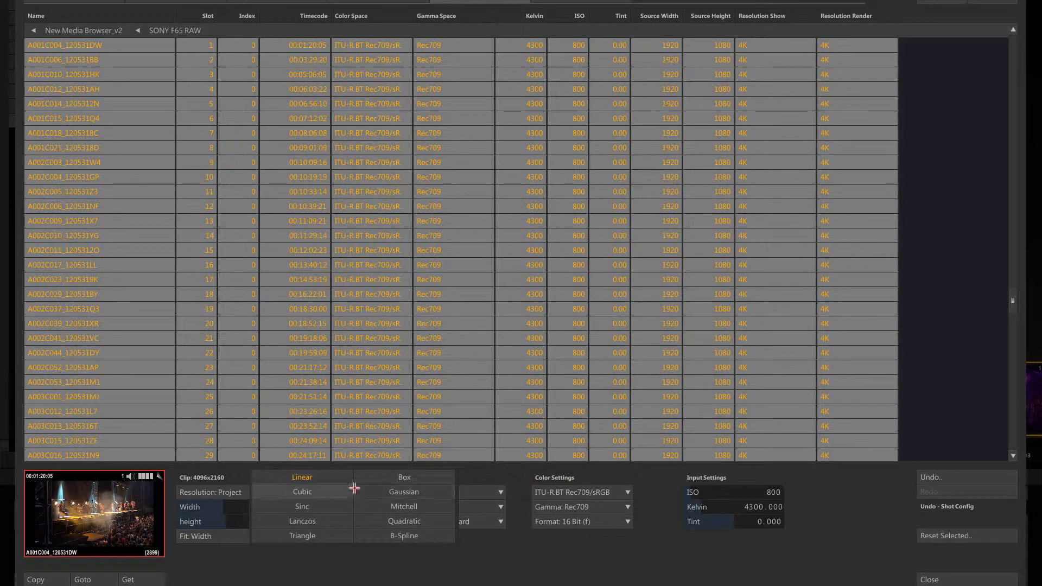
click(339, 522)
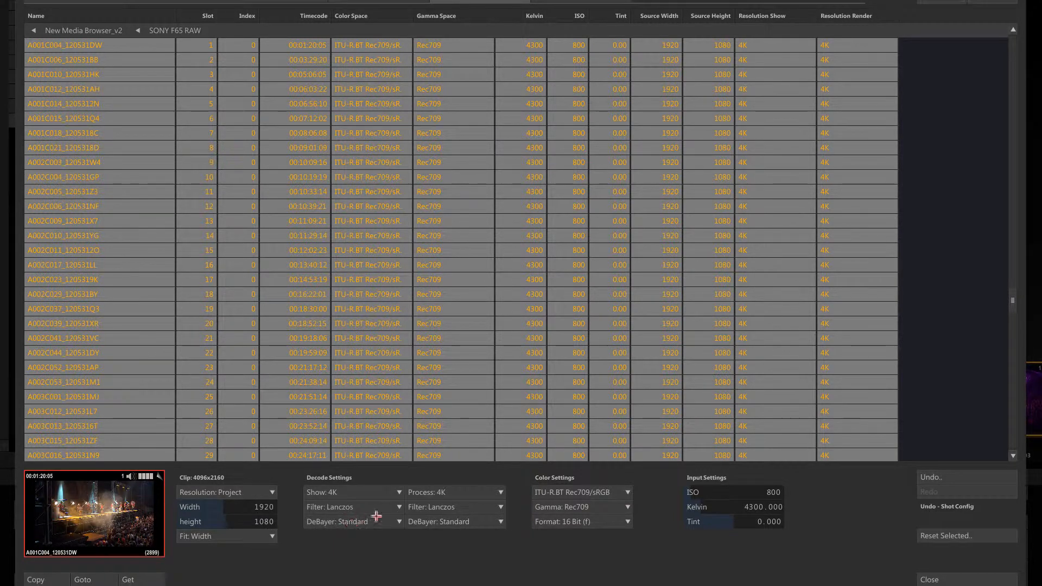
Give all Sony F65 shots the S-Gamut color space and Rec709 gamma.
click(627, 492)
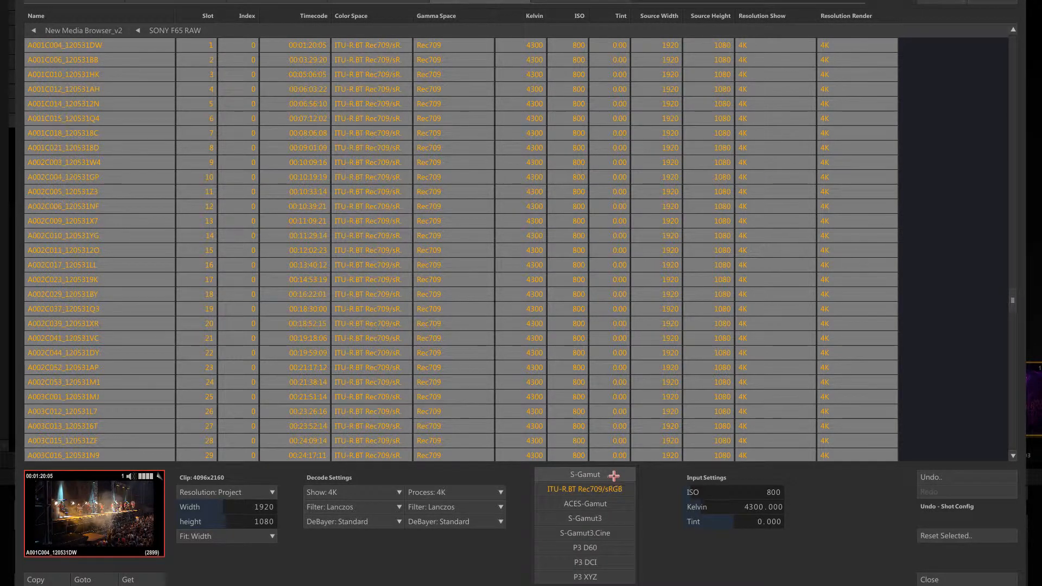
click(615, 476)
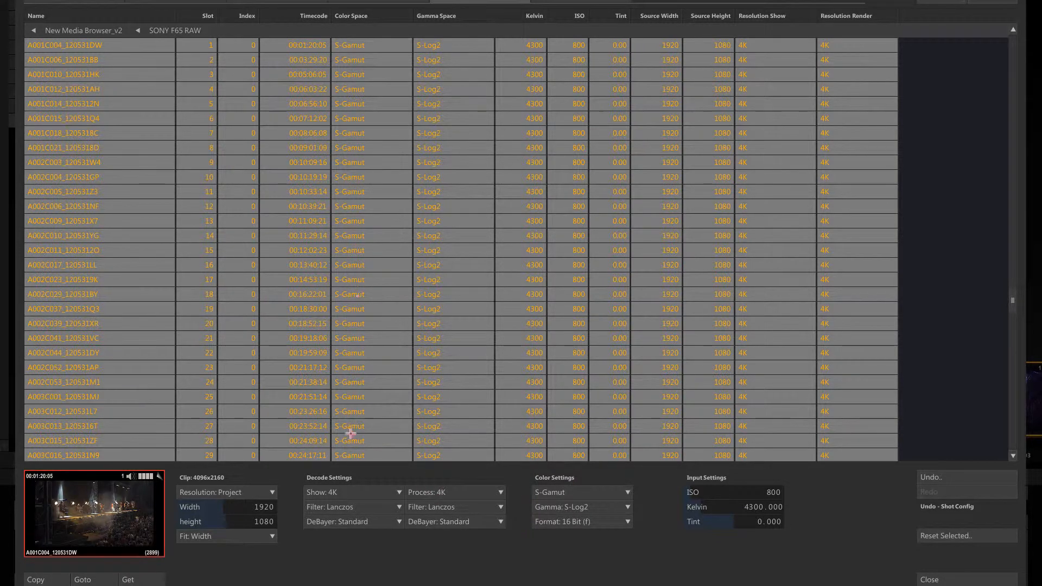
click(624, 507)
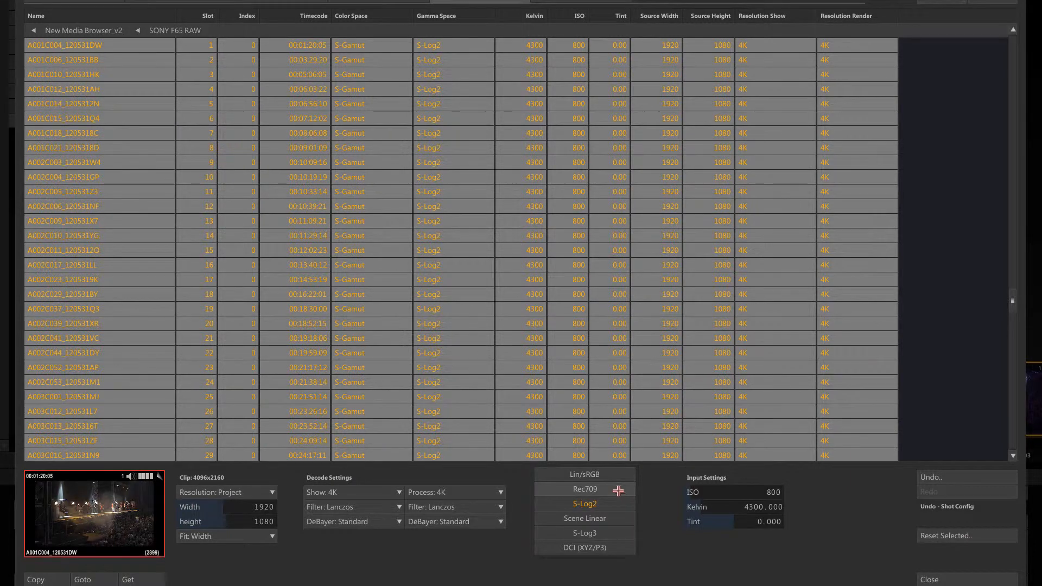
click(619, 491)
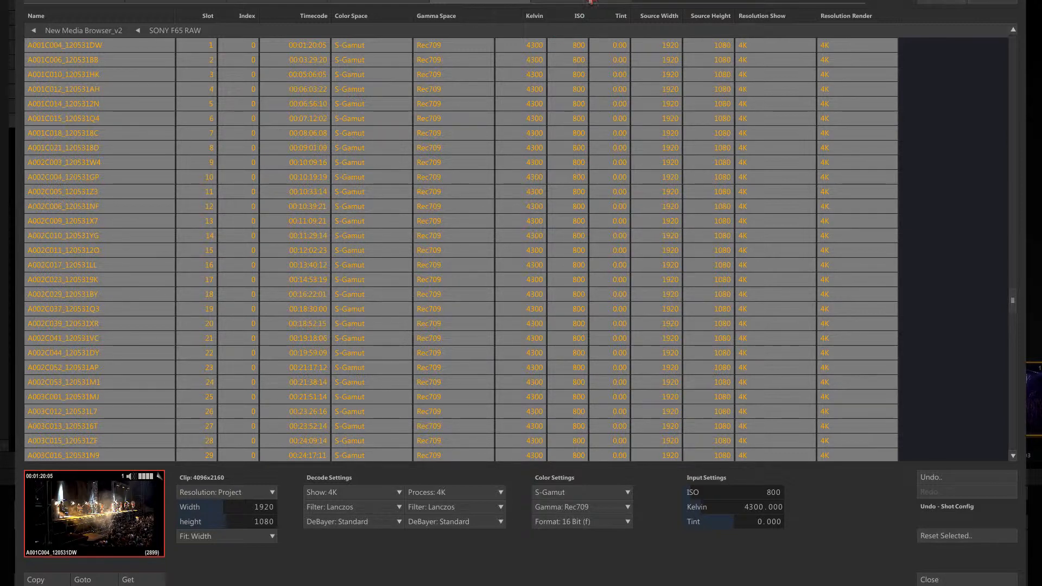
Show the shots' metadata and add the ISO Sensitivity and White Balance columns to the list.
click(593, 2)
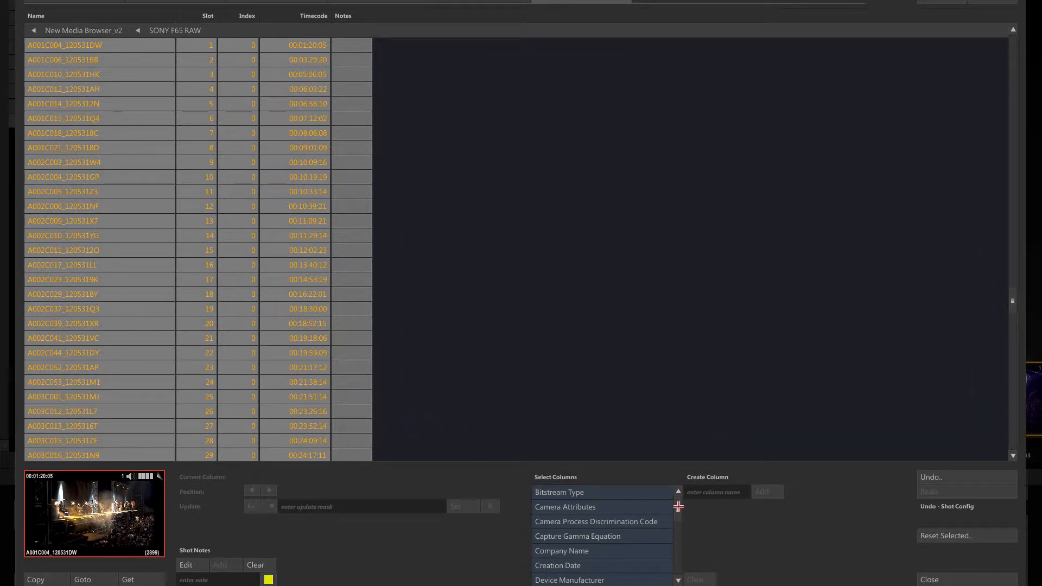
drag(679, 506, 666, 530)
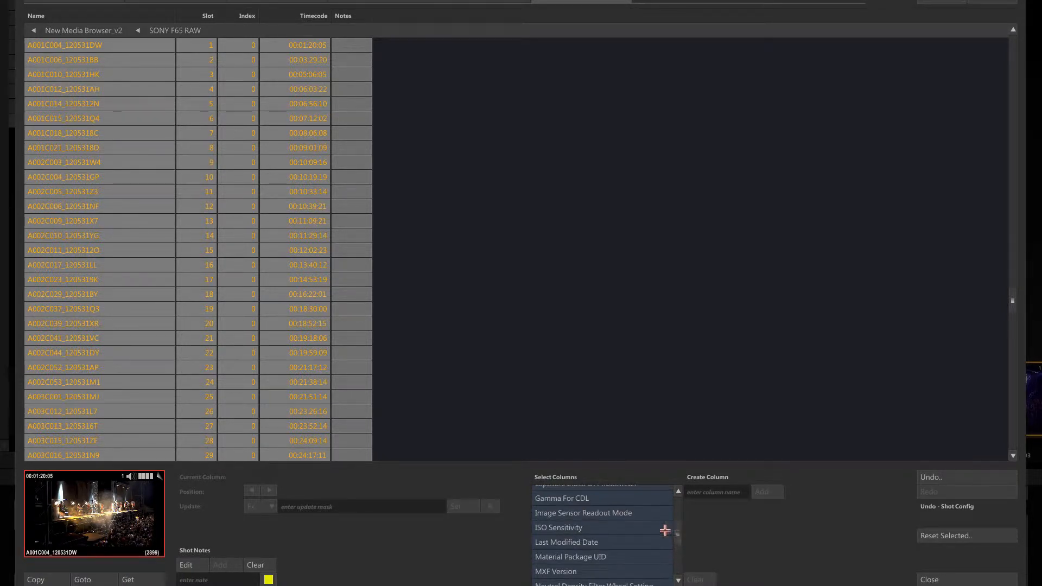
click(646, 528)
scroll(672, 540, down, 3)
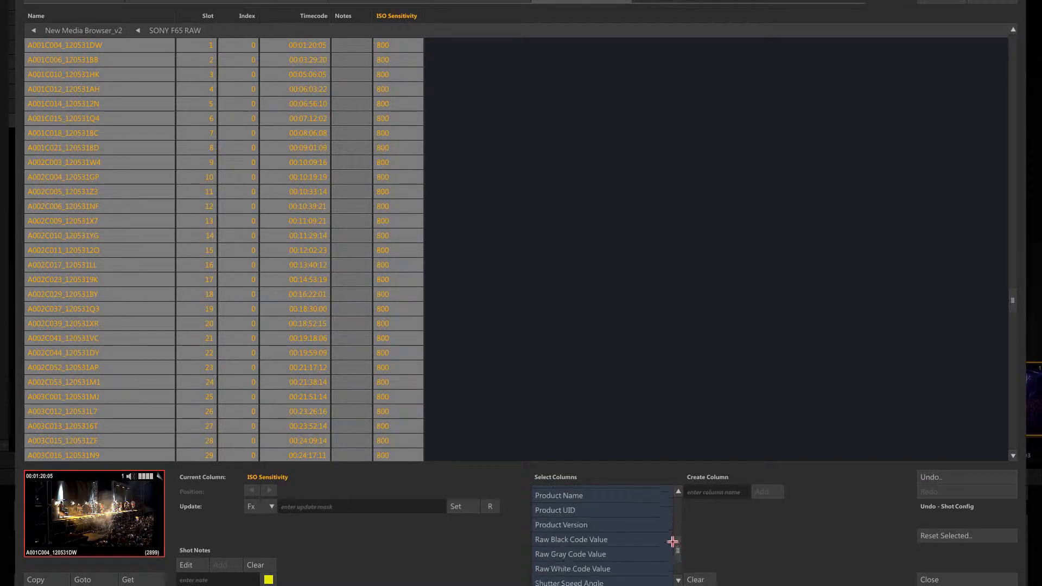
scroll(675, 537, down, 5)
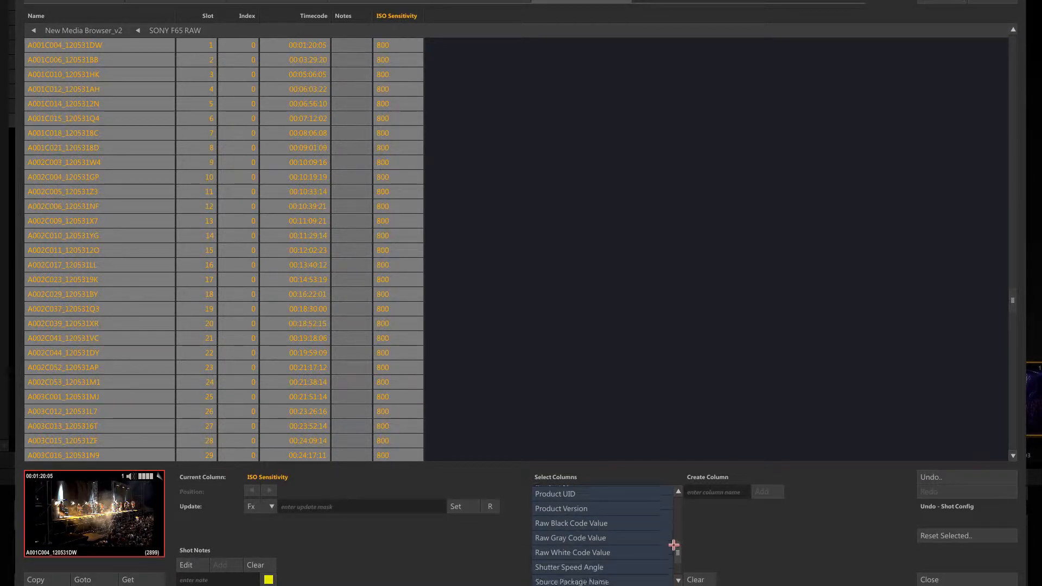
scroll(673, 550, down, 1)
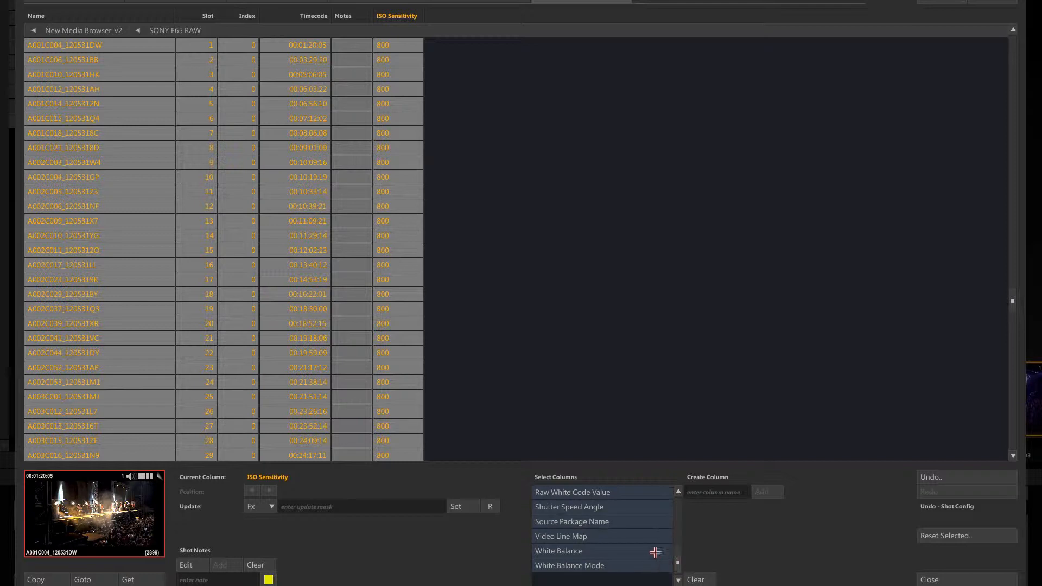
click(656, 551)
Add the Last Modified Date column and widen it to fit the full date and time.
drag(675, 559, 678, 532)
click(659, 547)
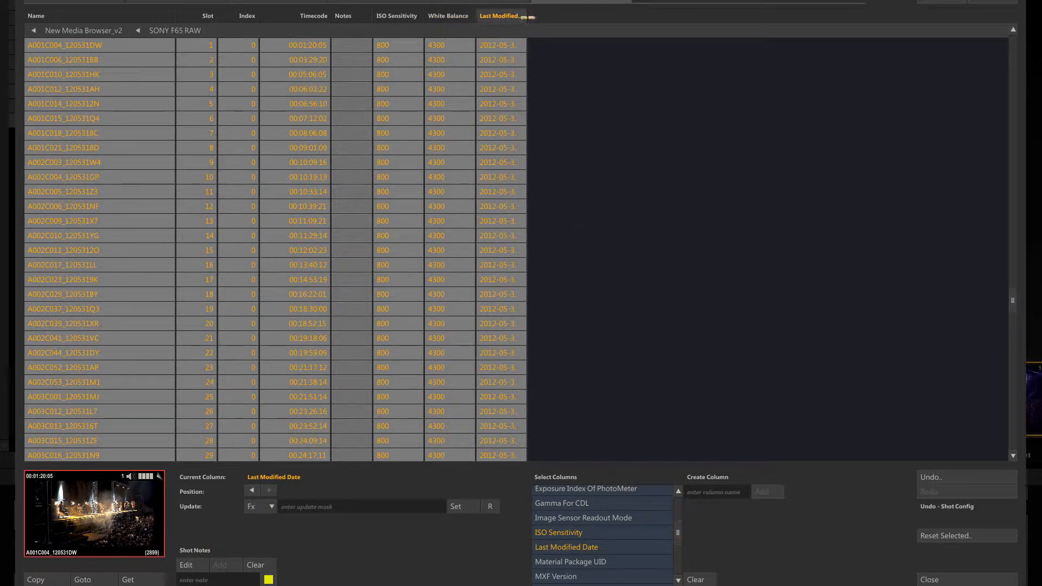
drag(530, 16, 577, 23)
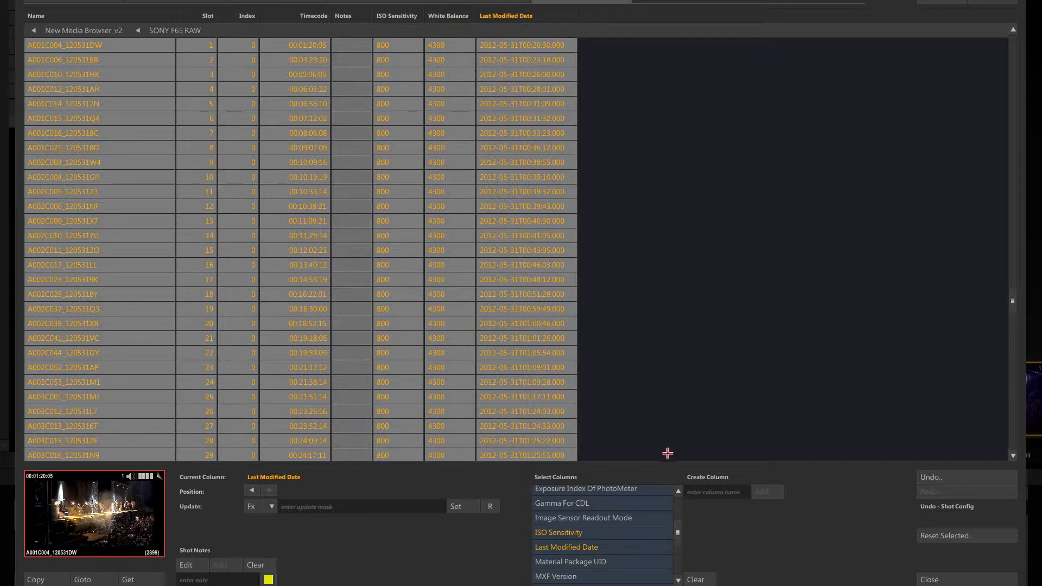
Create a custom metadata column named Operator and fill in the operator's name for all selected shots.
click(706, 492)
click(764, 491)
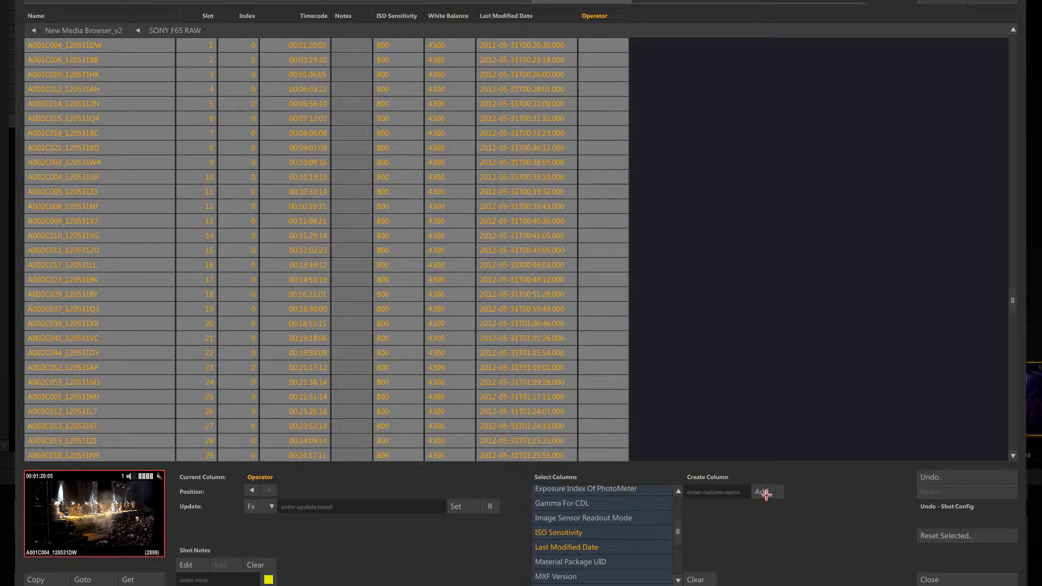
click(316, 508)
click(459, 507)
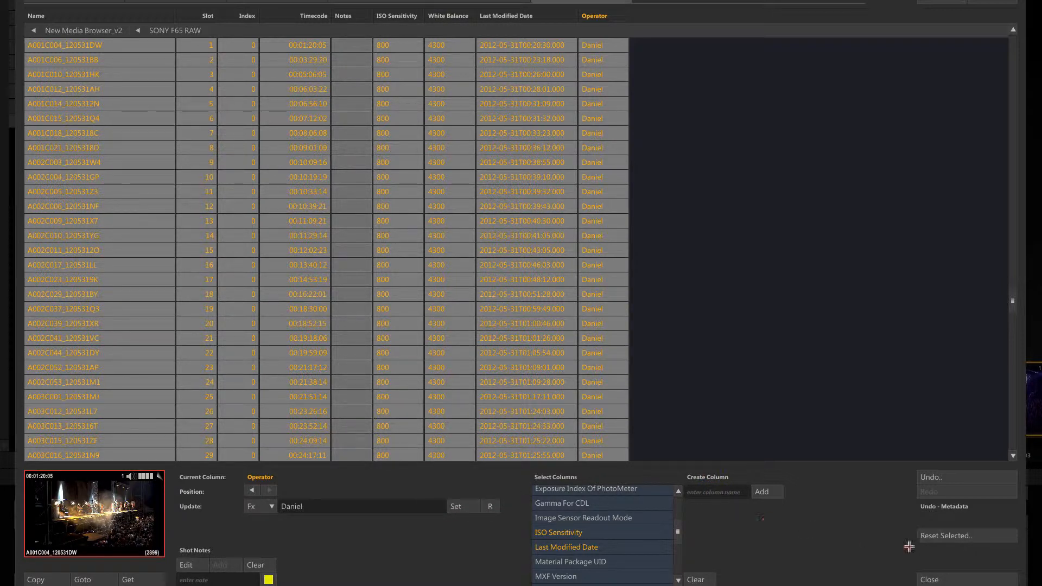
Close the Media Browser and open the first ARRI Prores shot in the player to inspect its Config and LUT settings.
click(929, 580)
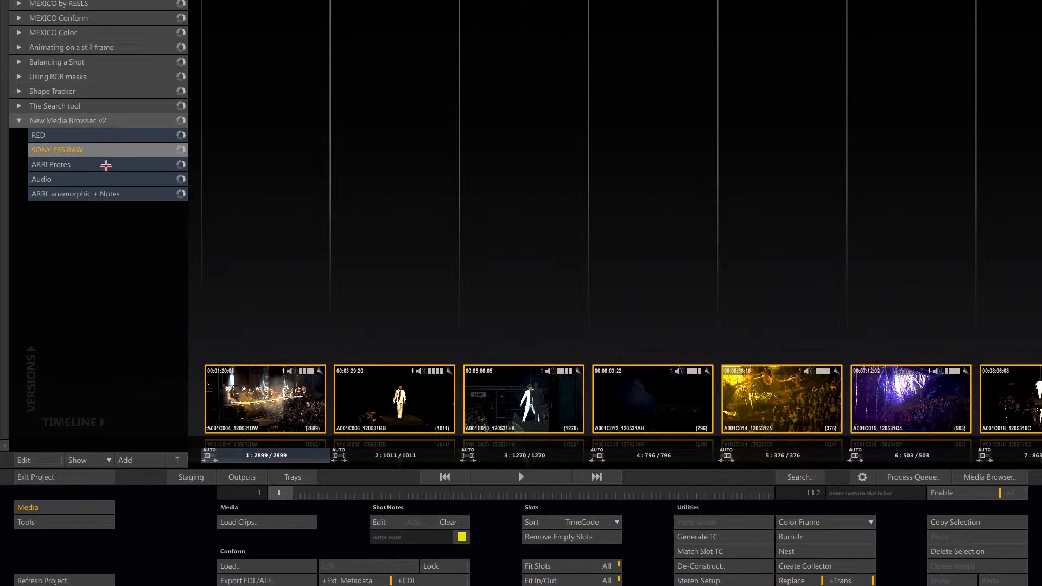
click(106, 165)
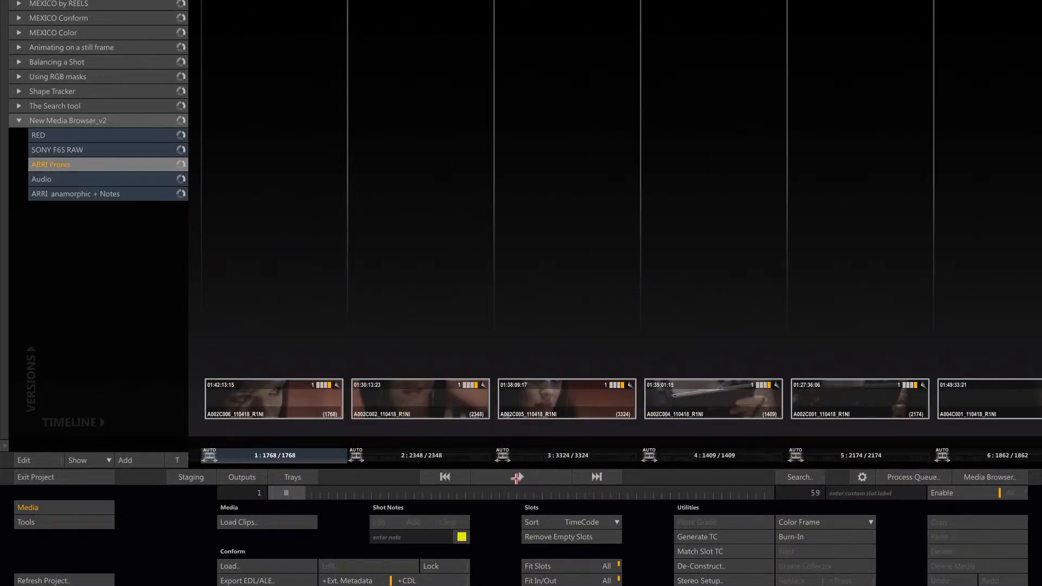
click(519, 477)
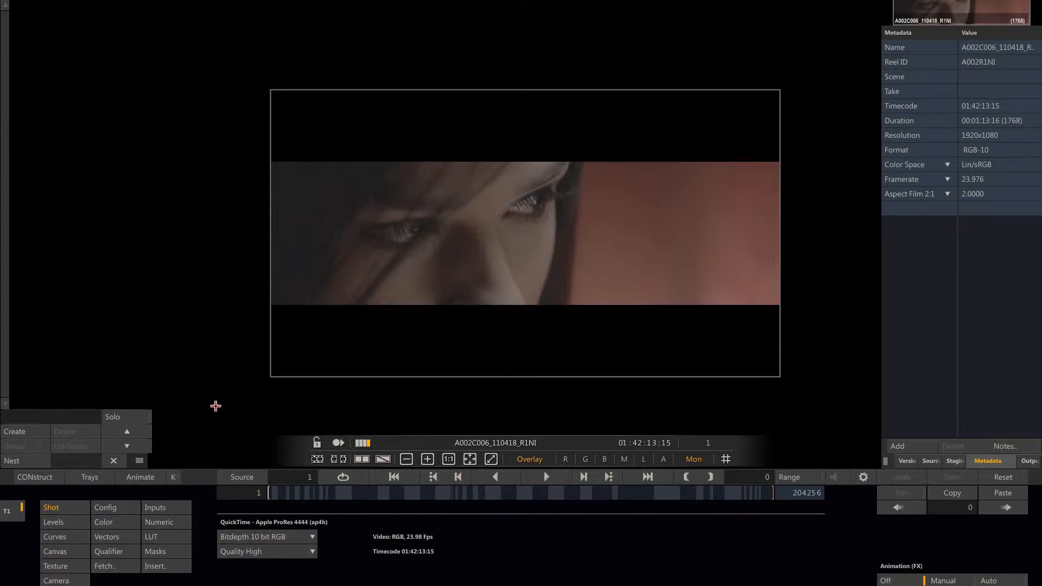
click(117, 510)
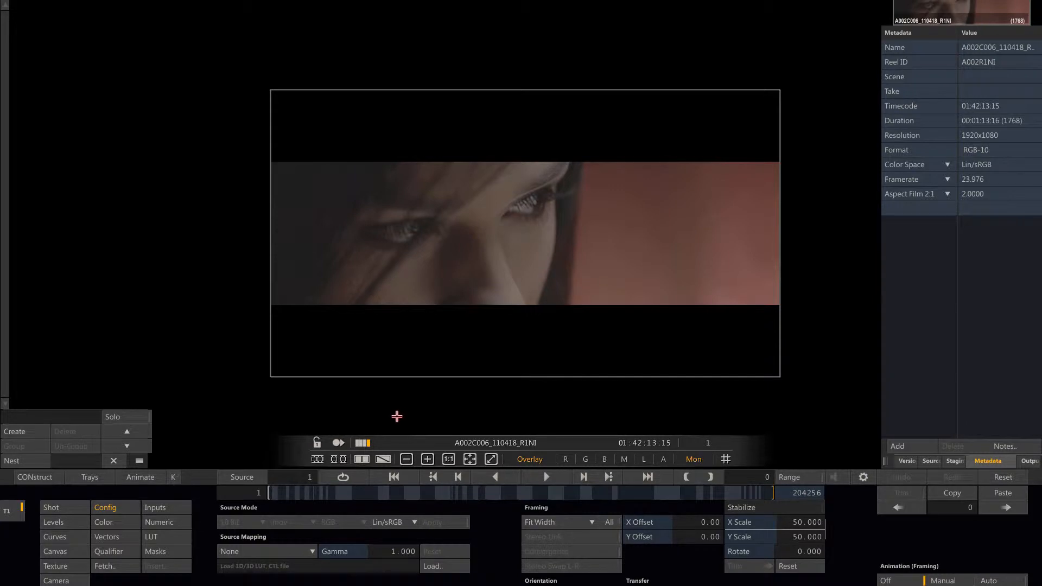
click(166, 537)
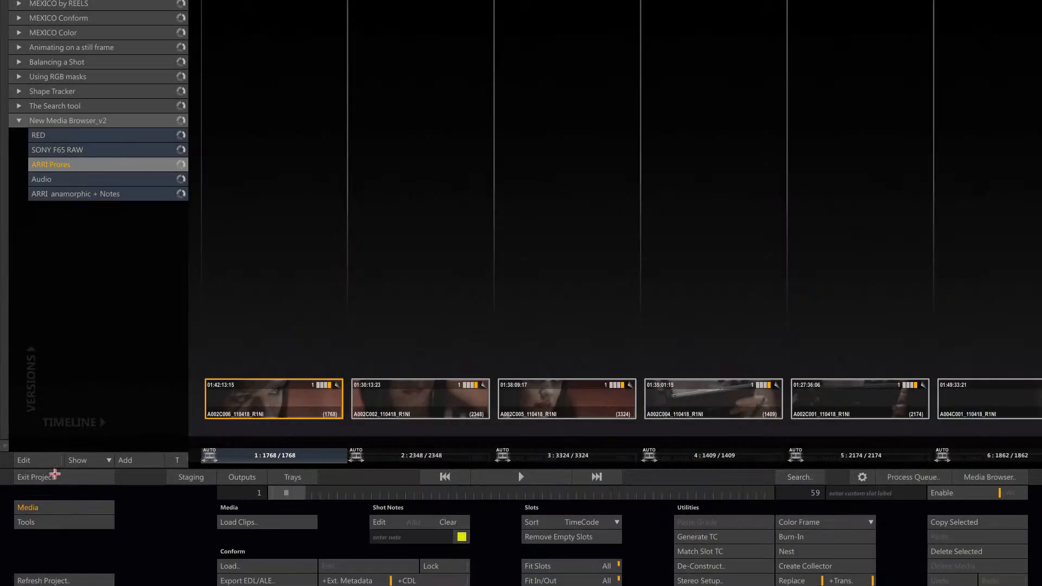
Return to the construct and open all ARRI Prores shots in the Media Browser with their LUT and grade settings.
click(57, 475)
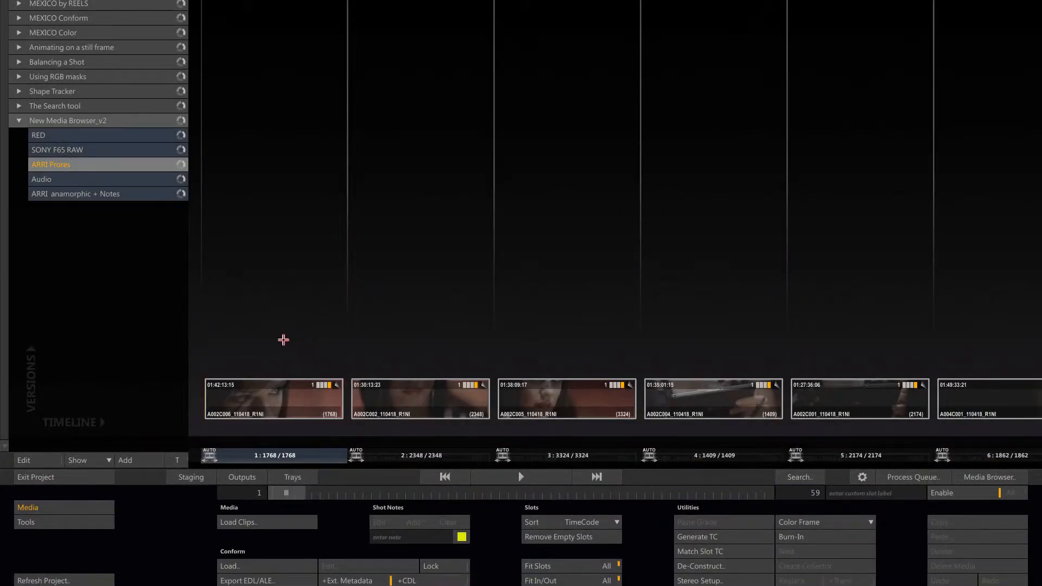
key(ctrl+a)
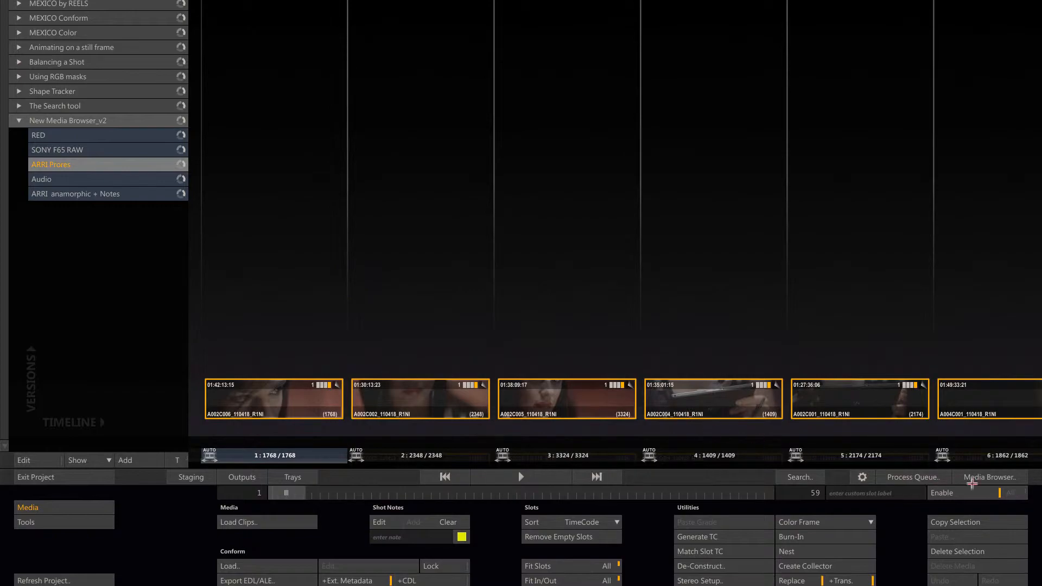
click(971, 477)
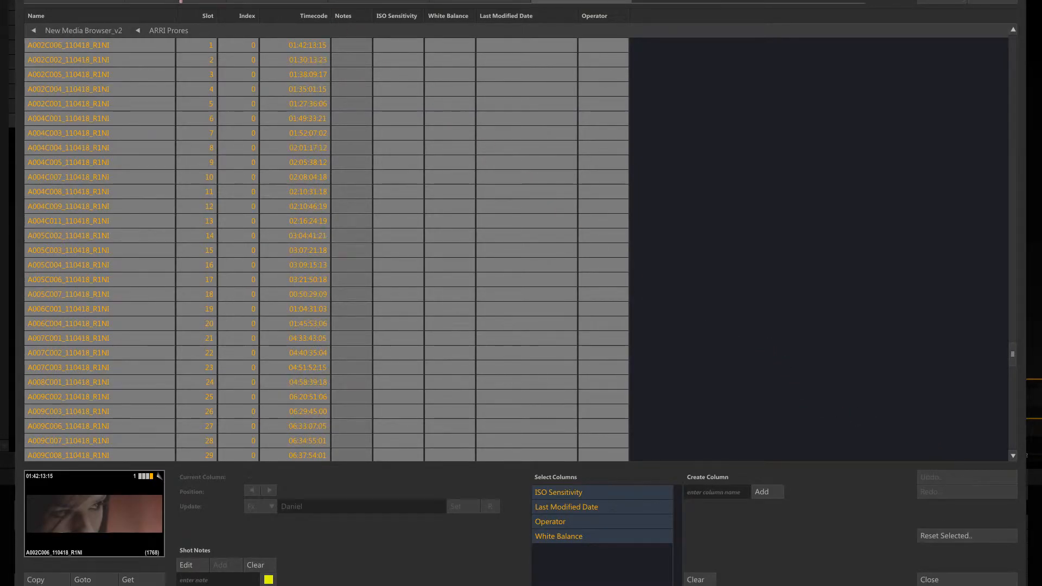
click(183, 1)
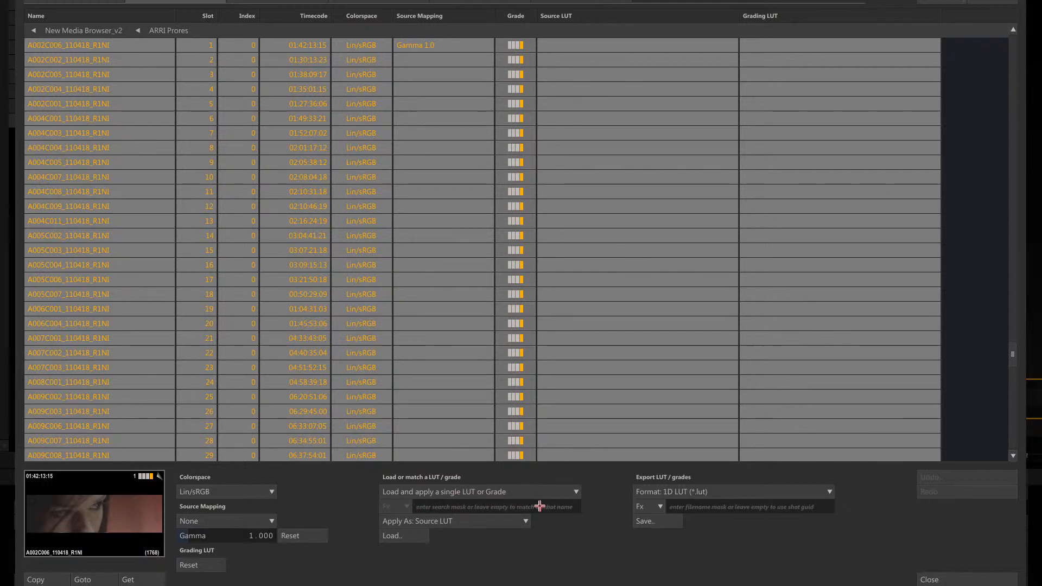
Try the Match on shot name or search mask option, view its mask codes, and switch back to loading a single LUT or grade.
click(578, 492)
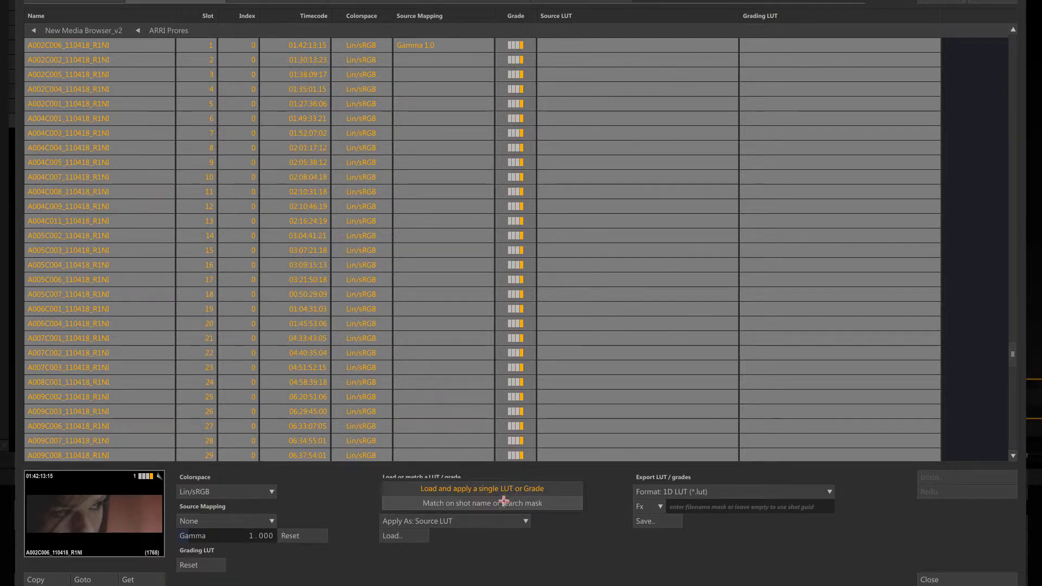
click(407, 507)
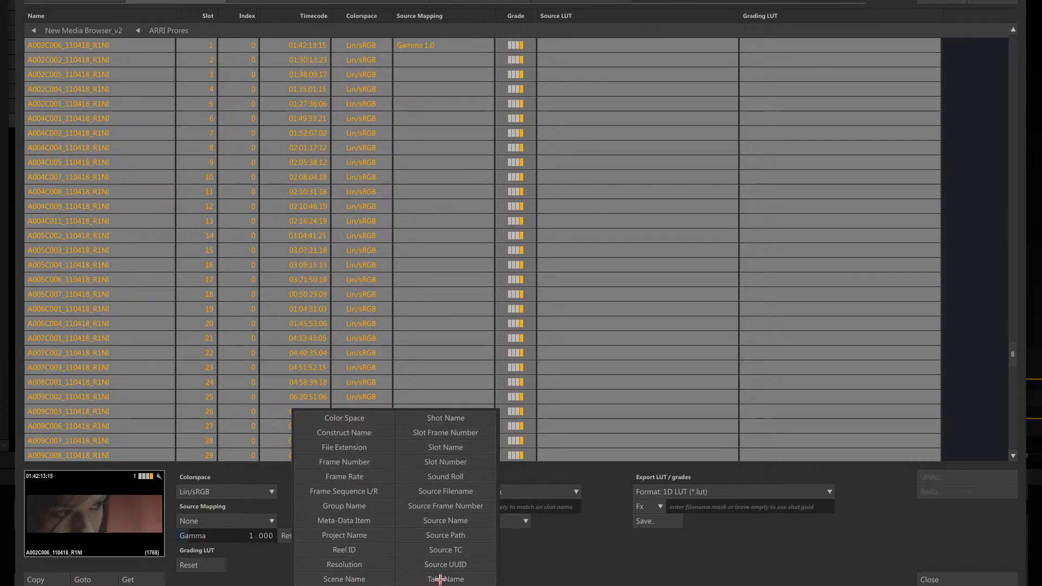
click(563, 522)
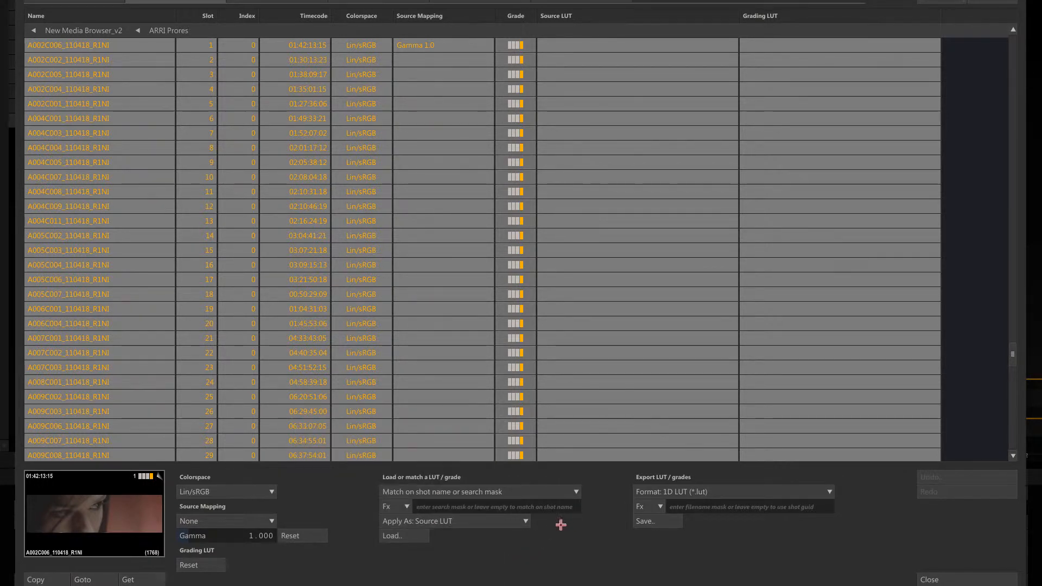
click(534, 491)
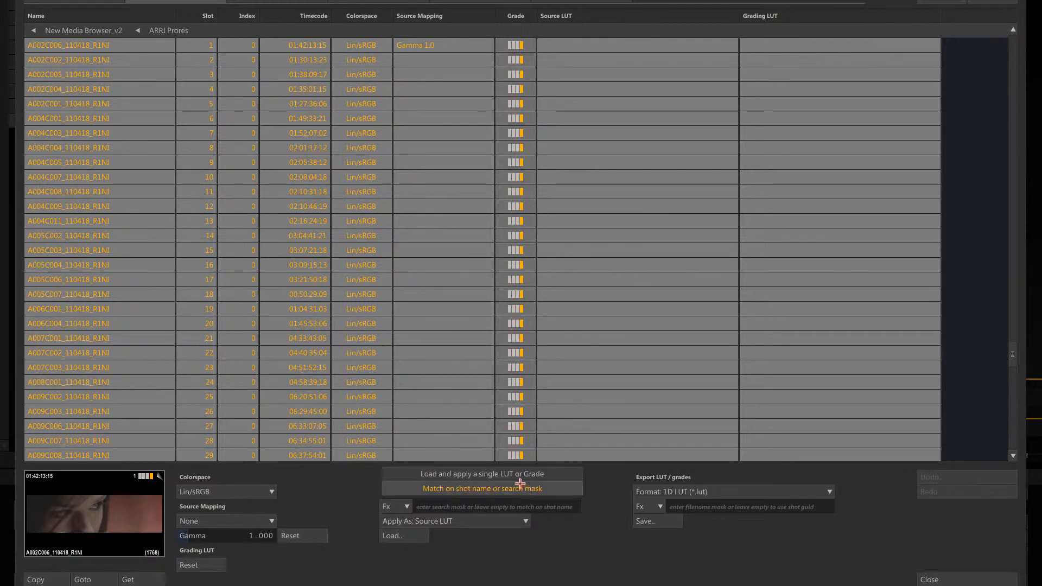
click(518, 474)
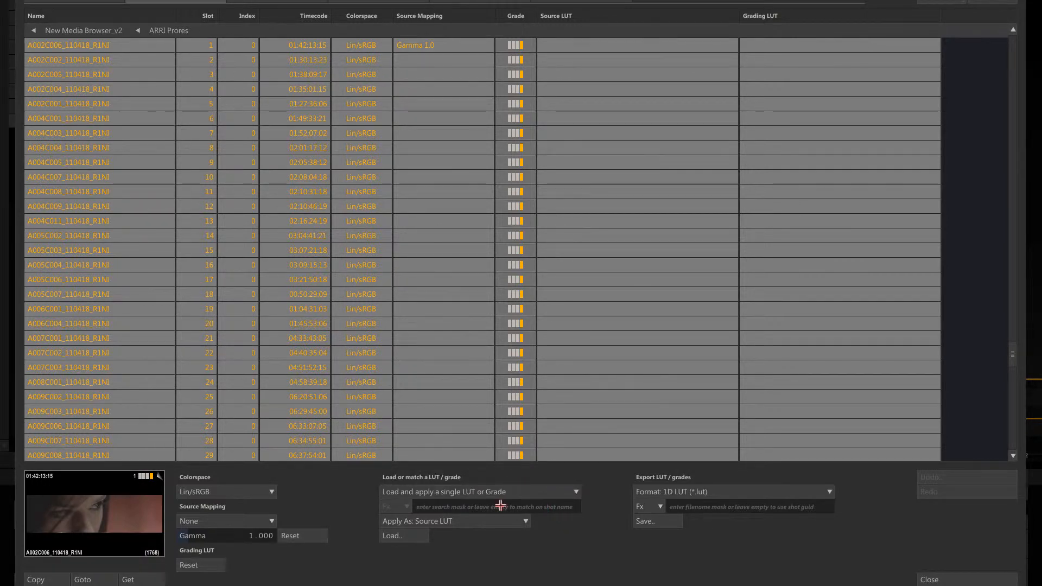
Load AlexaV3_DCIP3_LogC2Video.3dl as the source LUT for all selected ARRI Prores shots.
click(399, 536)
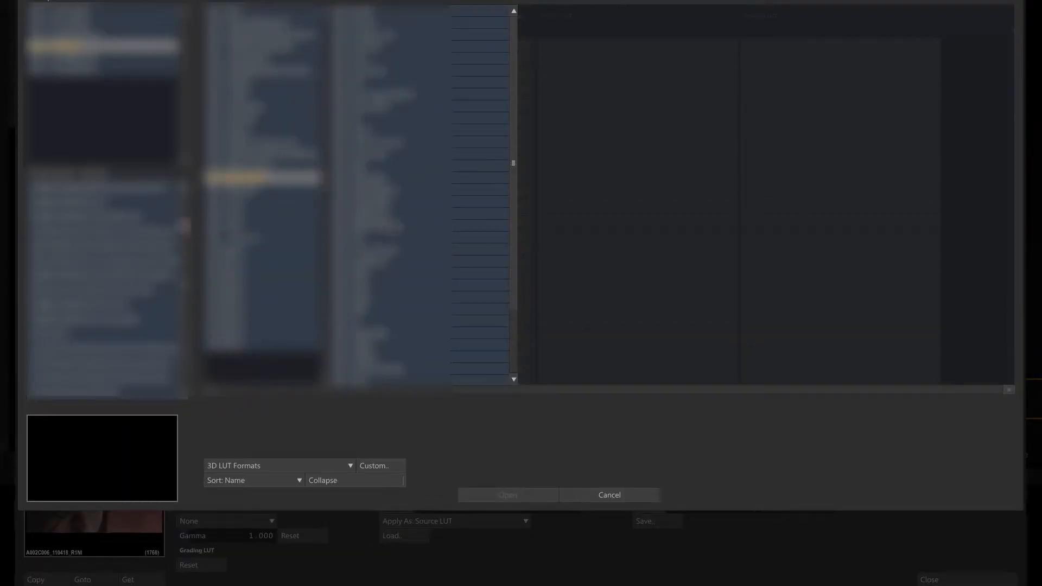
click(166, 203)
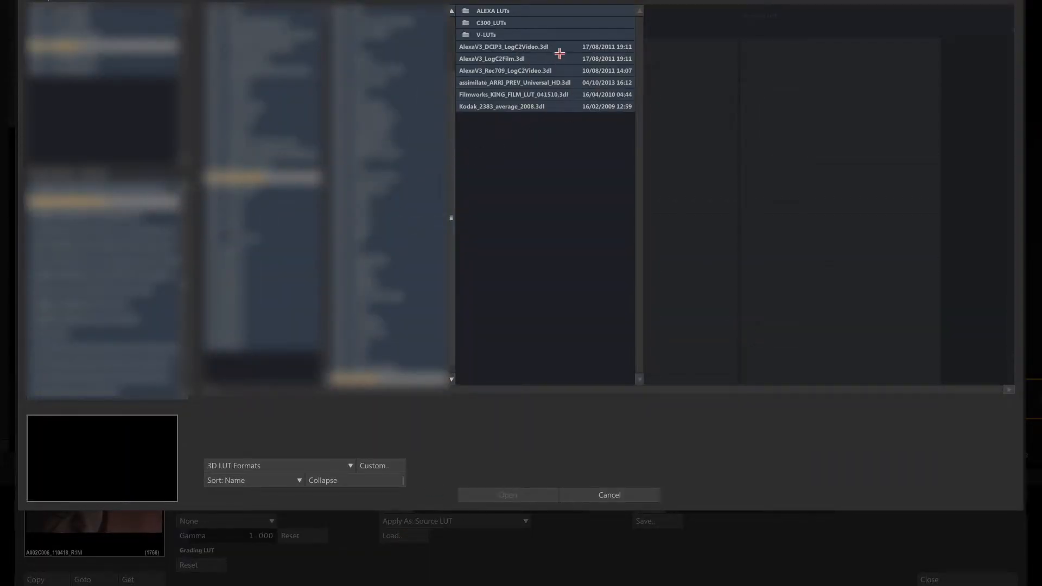
click(560, 48)
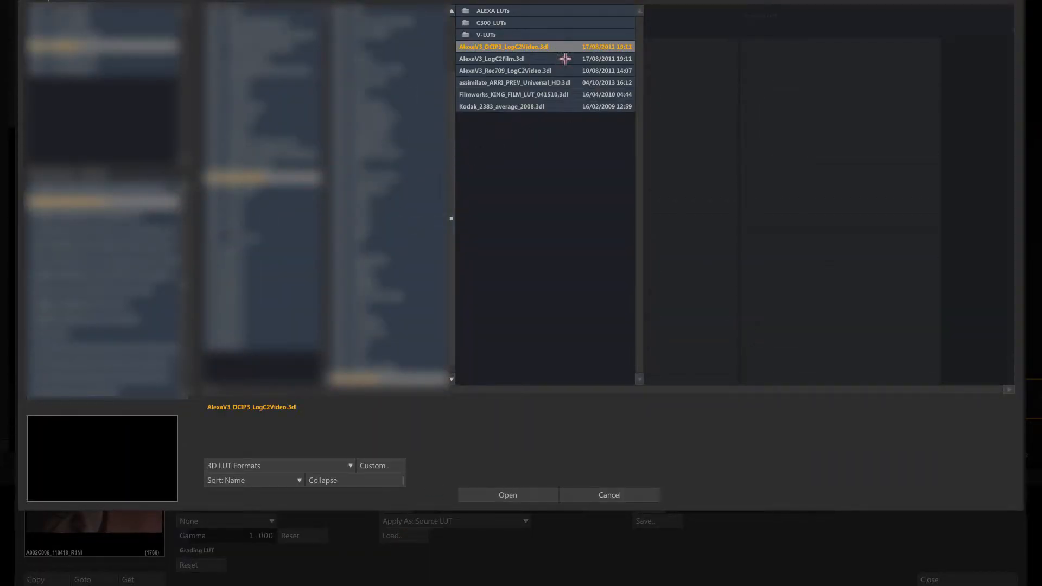
click(488, 494)
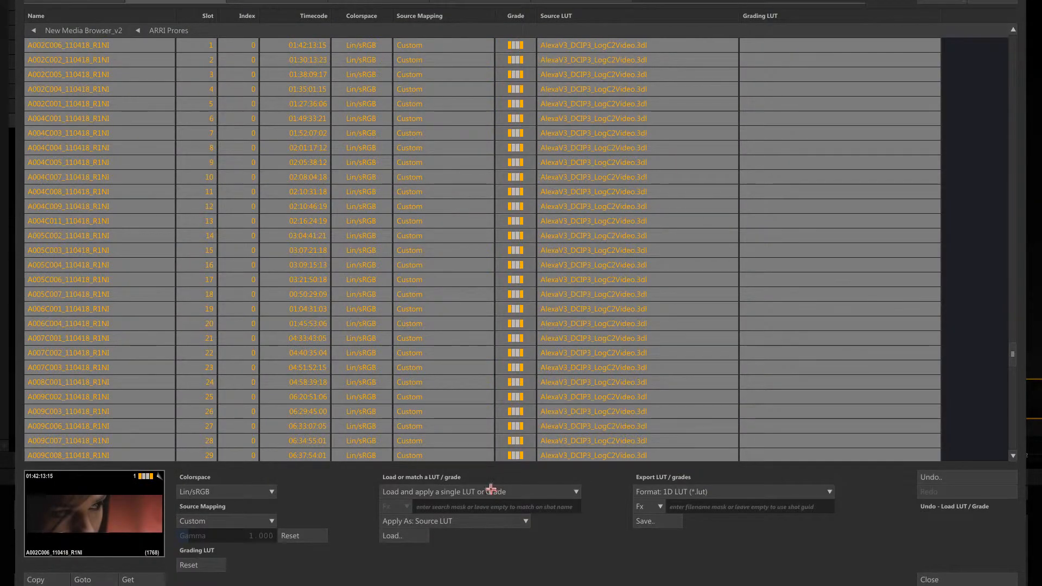
Review the Source LUT and Grade options for applying a LUT and the available LUT and grade export formats.
click(477, 520)
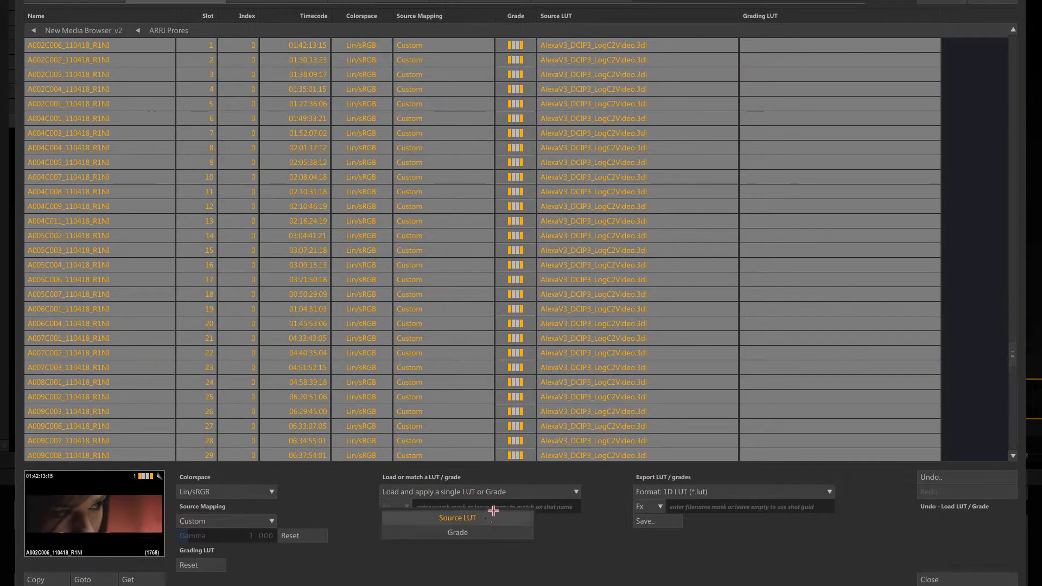
click(484, 534)
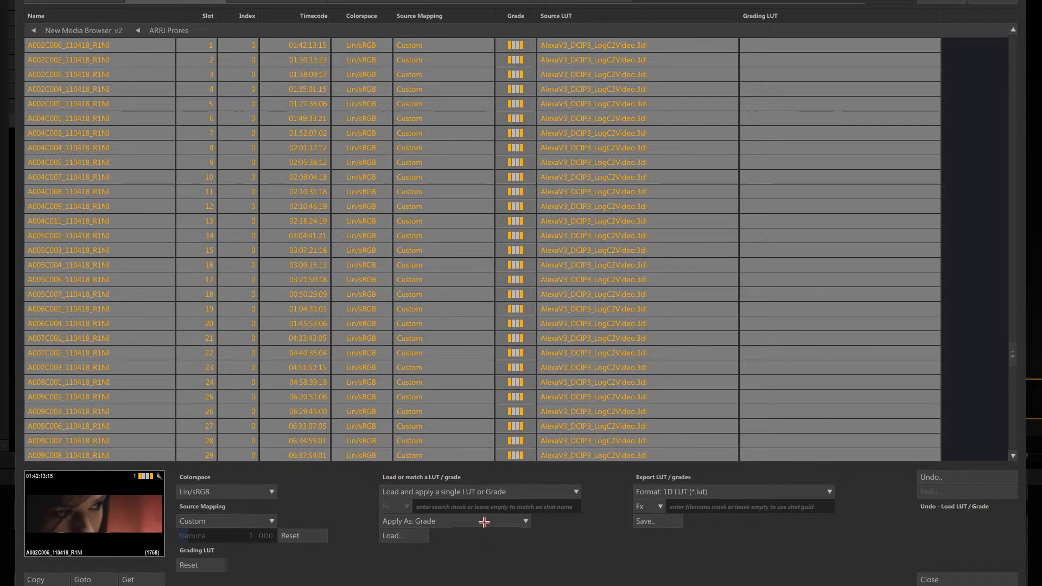
click(483, 522)
click(492, 503)
click(742, 491)
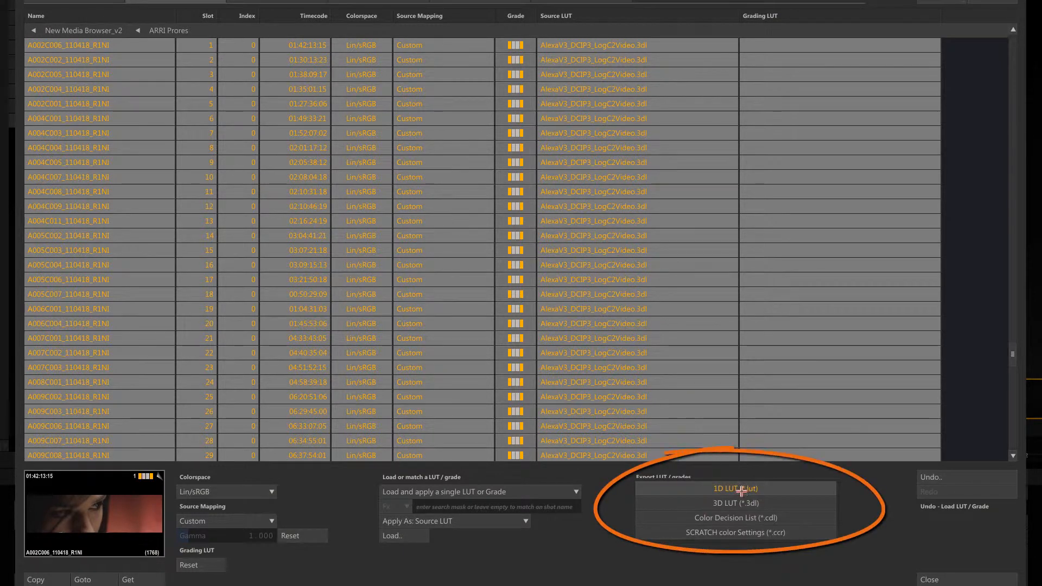
click(668, 474)
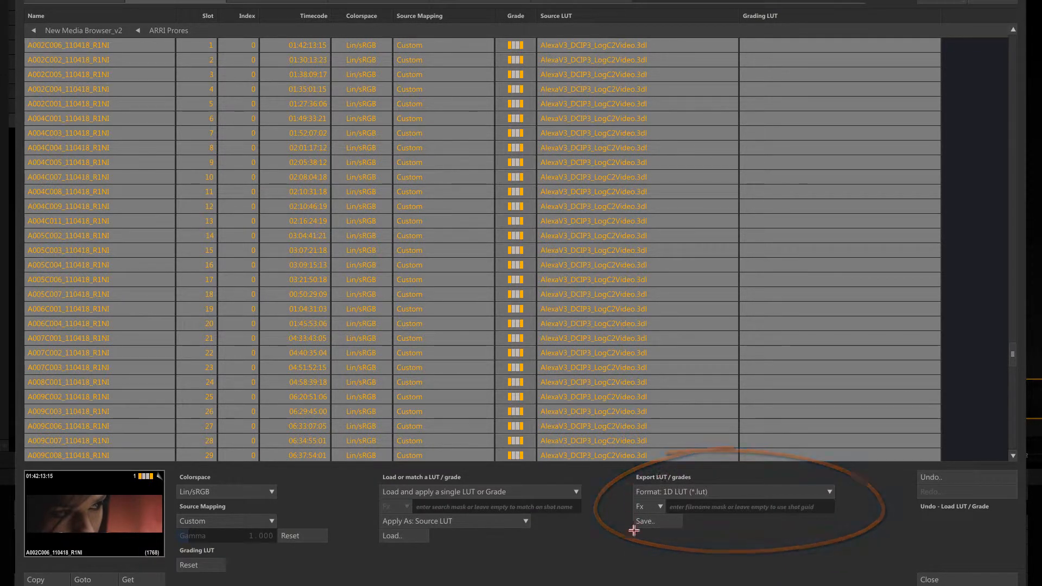
click(743, 494)
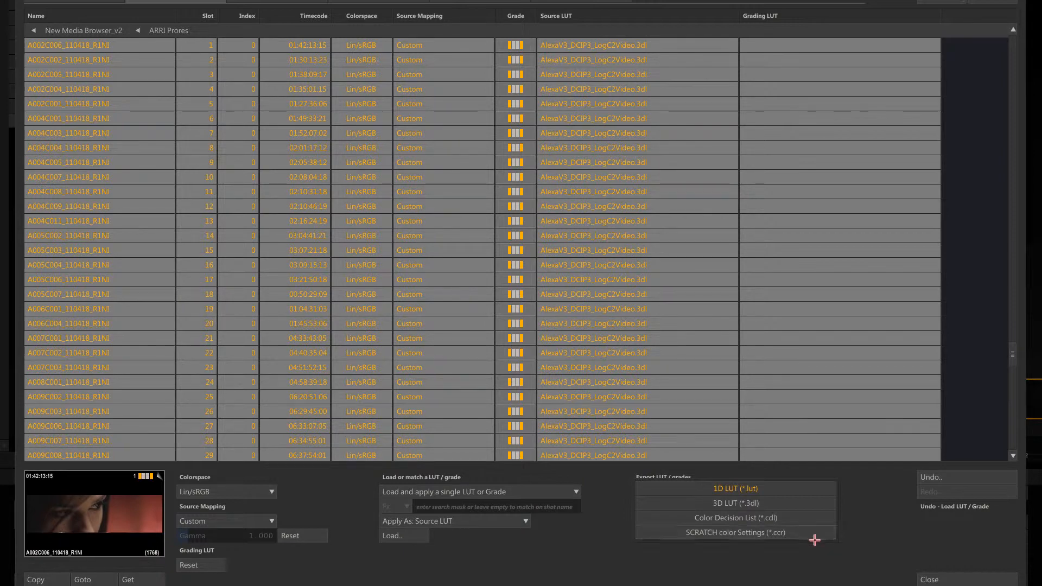
click(823, 565)
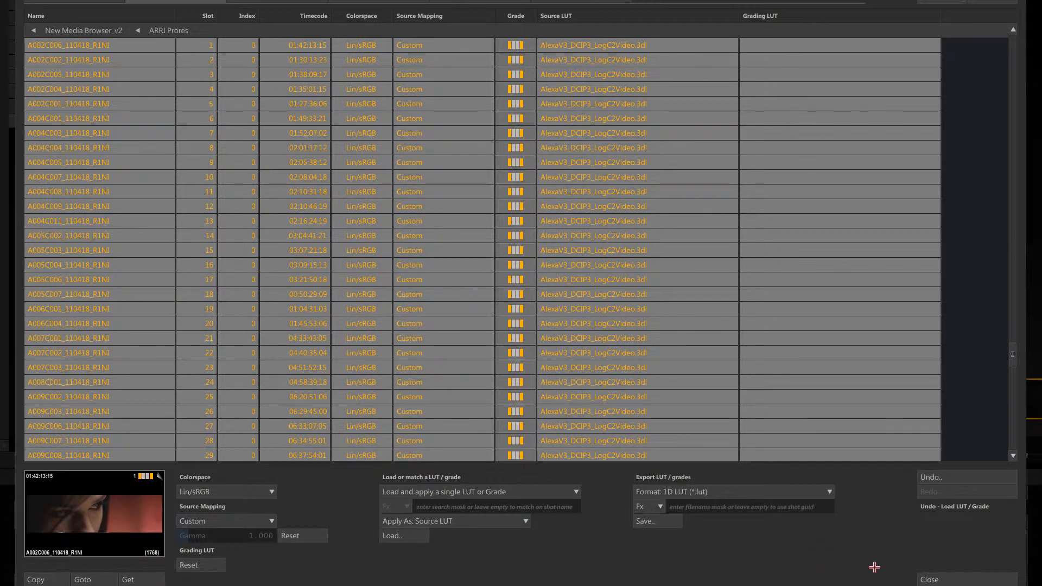
Close the Media Browser and reopen it for all shots of the Audio construct, showing their audio settings.
click(923, 578)
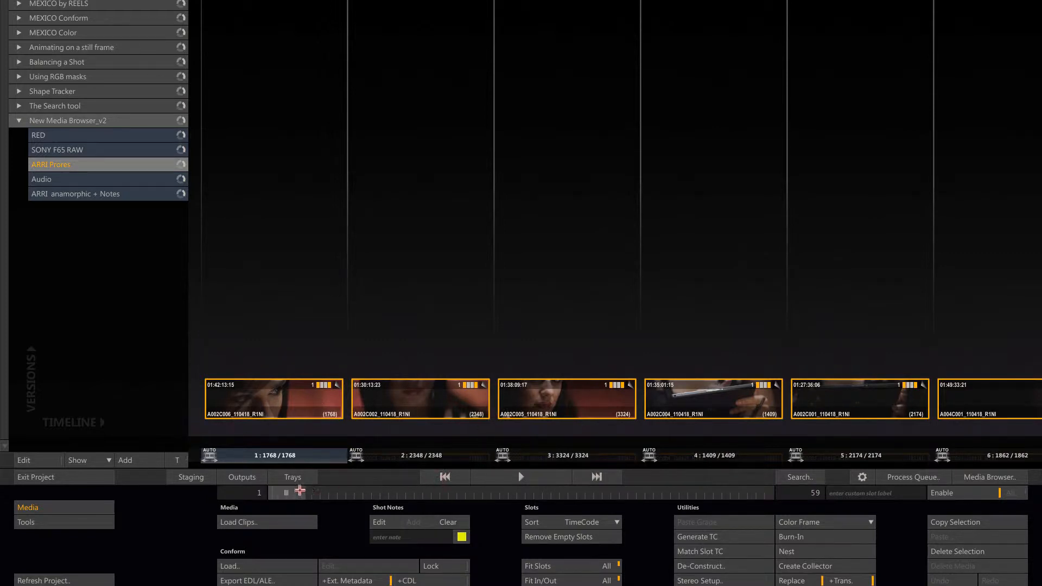
drag(299, 490, 261, 496)
click(129, 179)
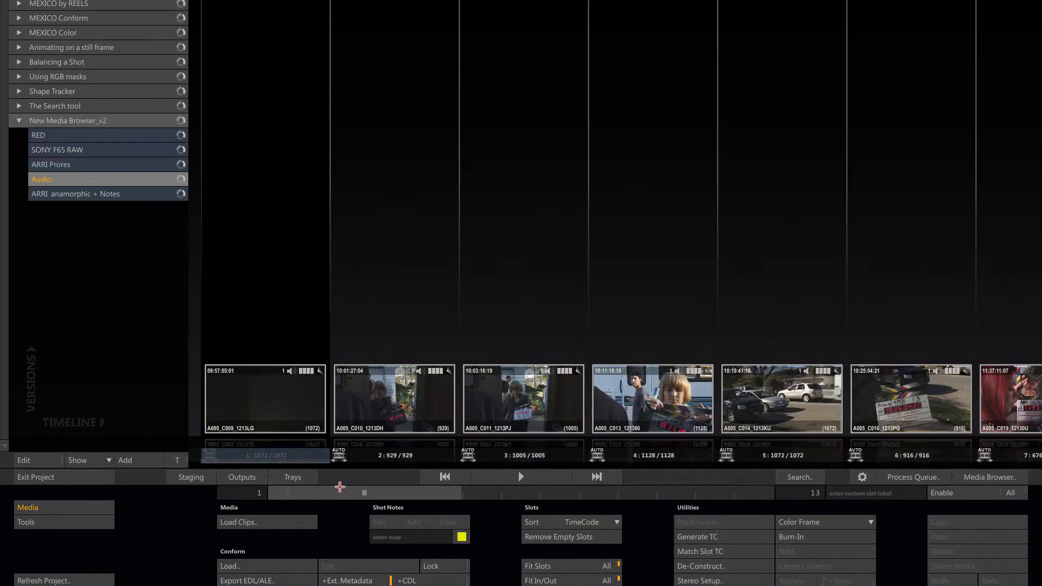
drag(361, 496, 314, 496)
key(ctrl+a)
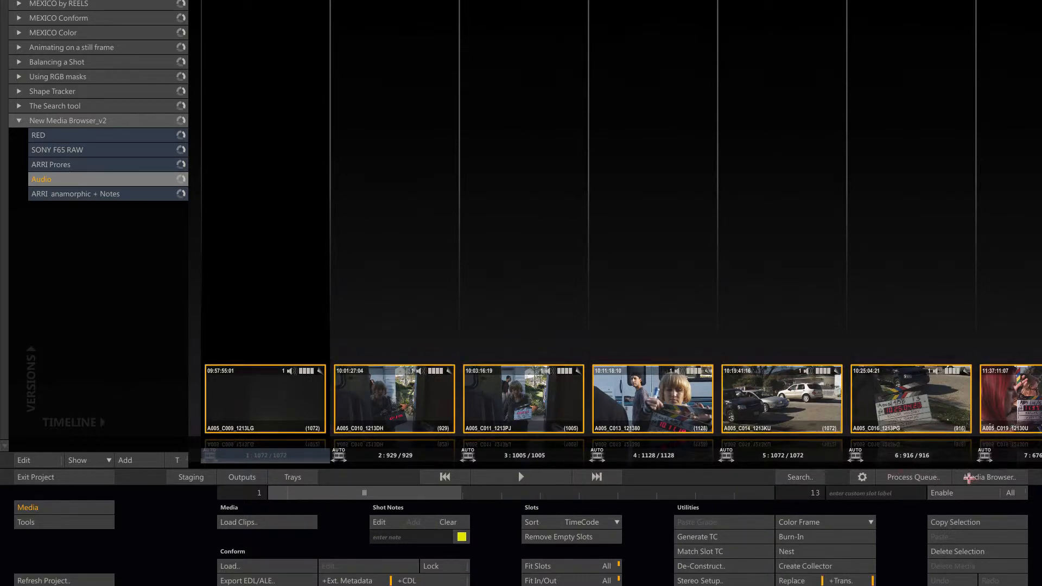
click(969, 478)
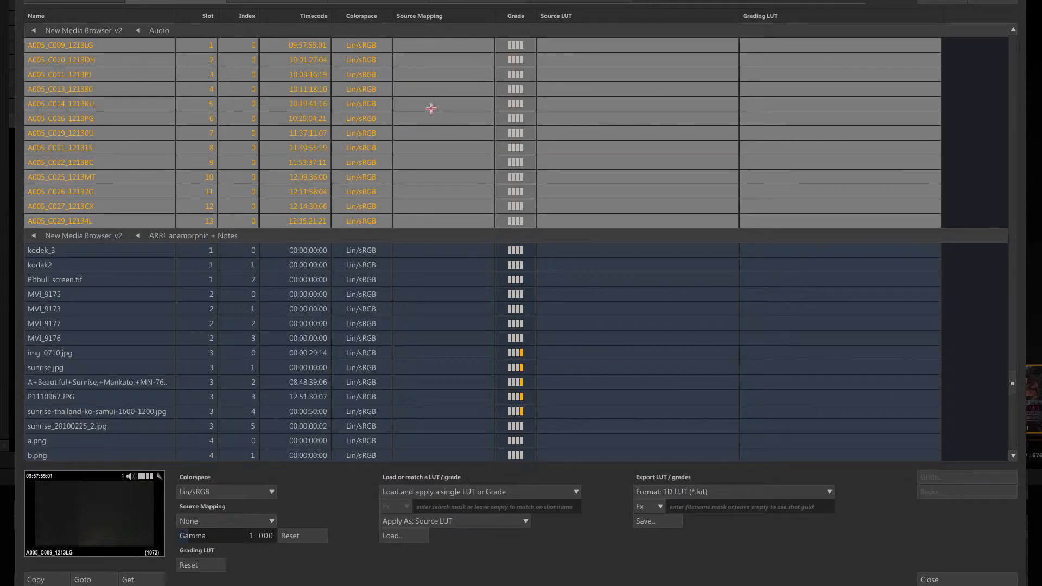
click(380, 2)
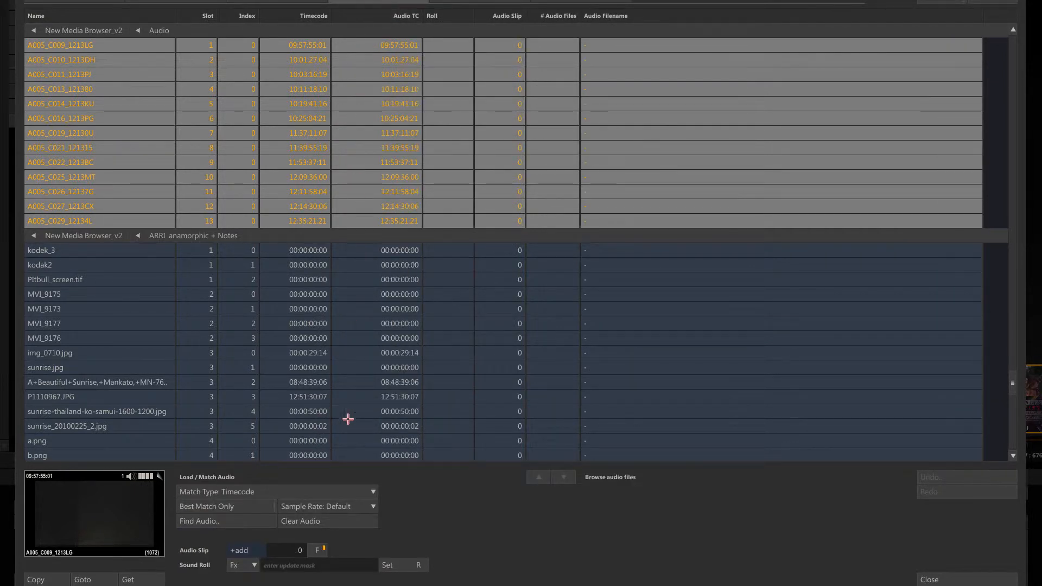
Try Shot Name or Search Mask as the audio match type, view its mask codes, and switch back to Timecode.
click(372, 492)
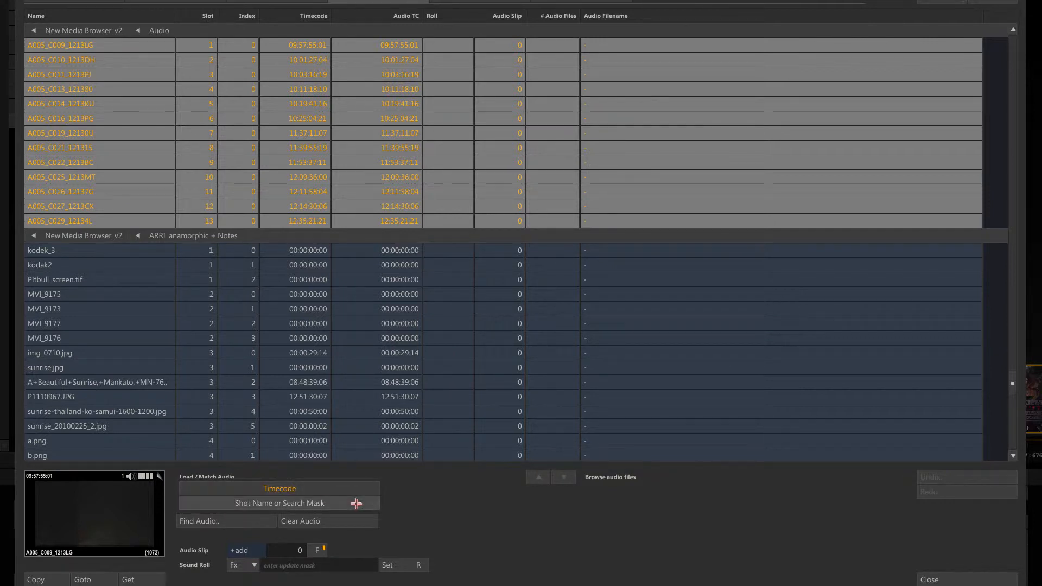
click(355, 504)
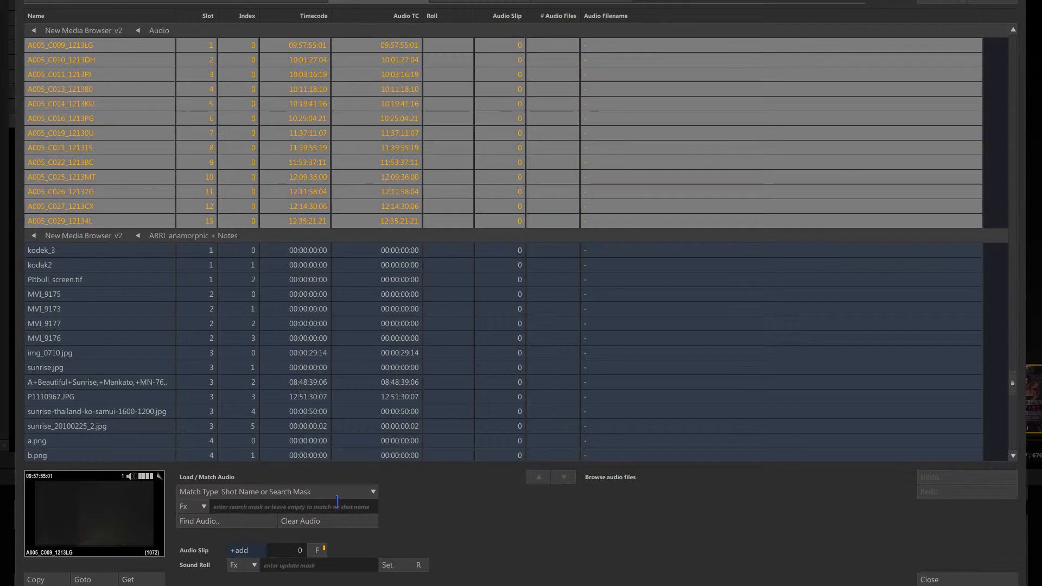
click(205, 504)
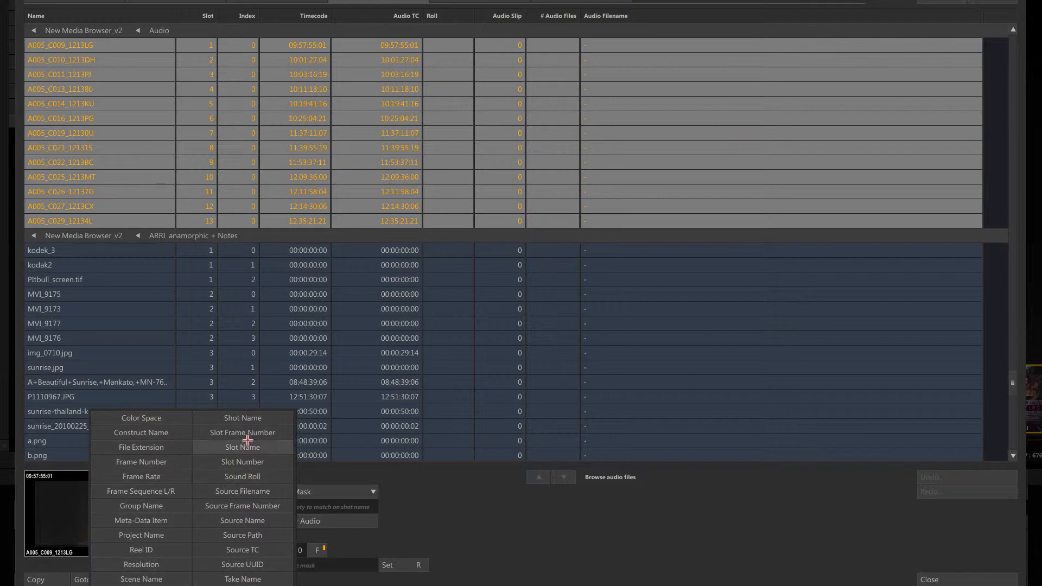
click(326, 472)
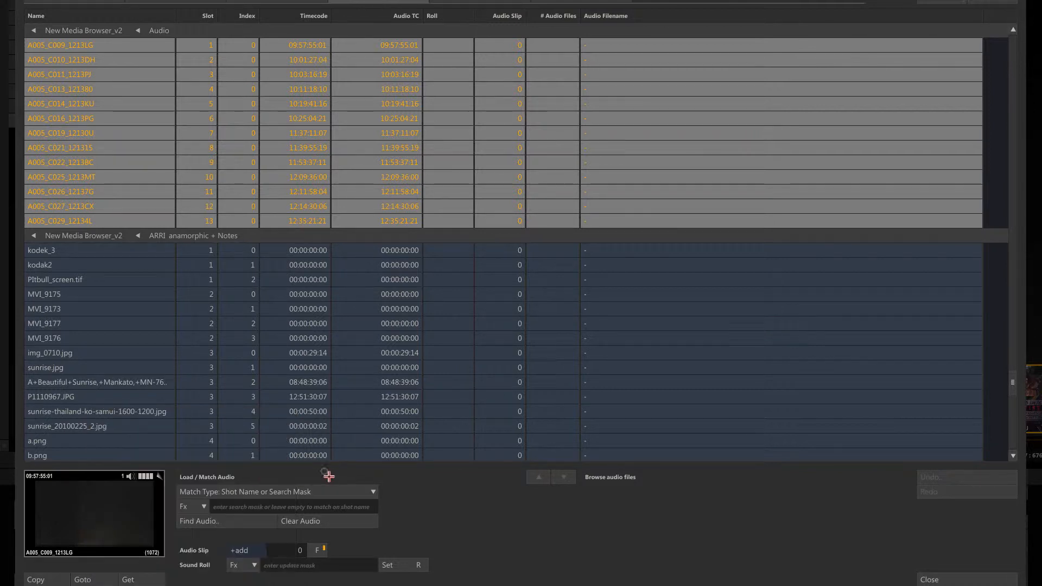
click(310, 492)
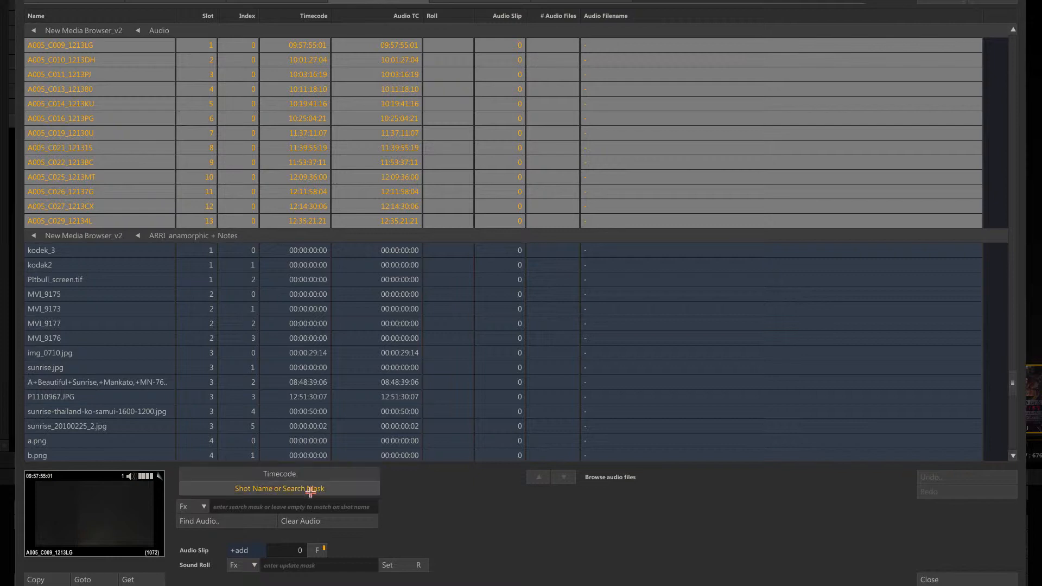
click(299, 476)
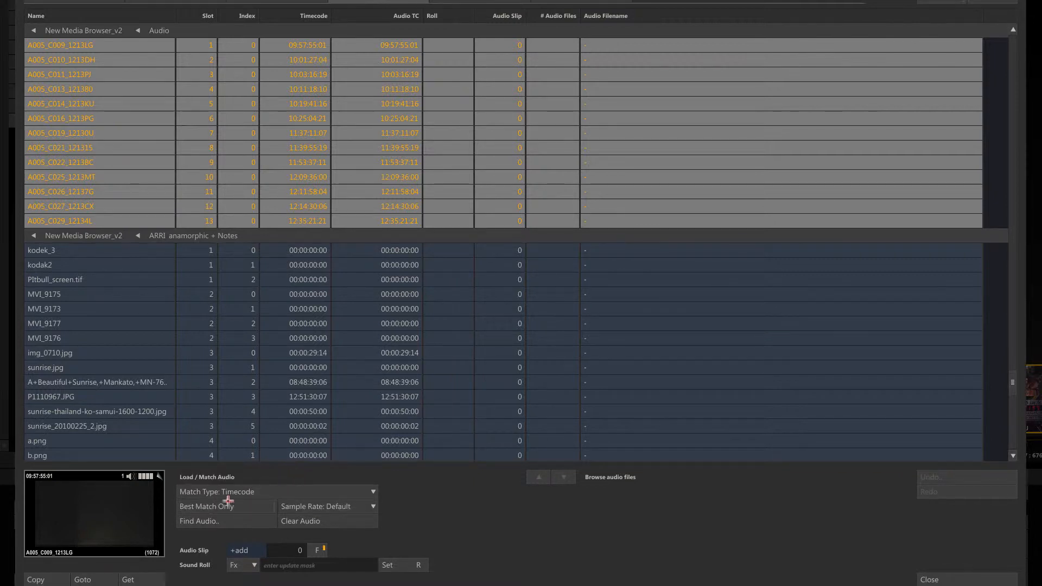
Find and match audio for the selected shots by timecode, using the Audio_LG folder as the source.
click(202, 521)
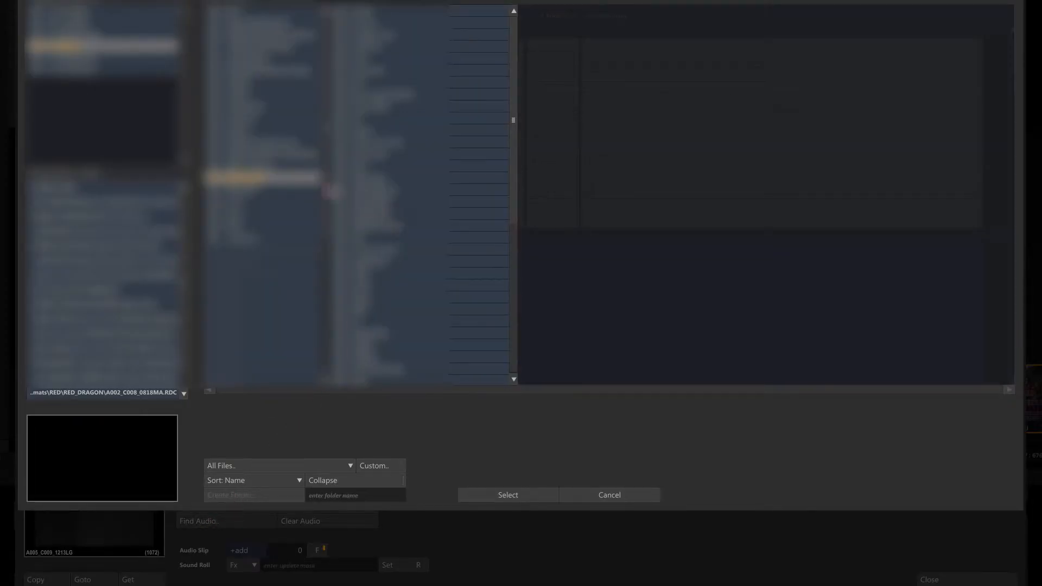
click(435, 215)
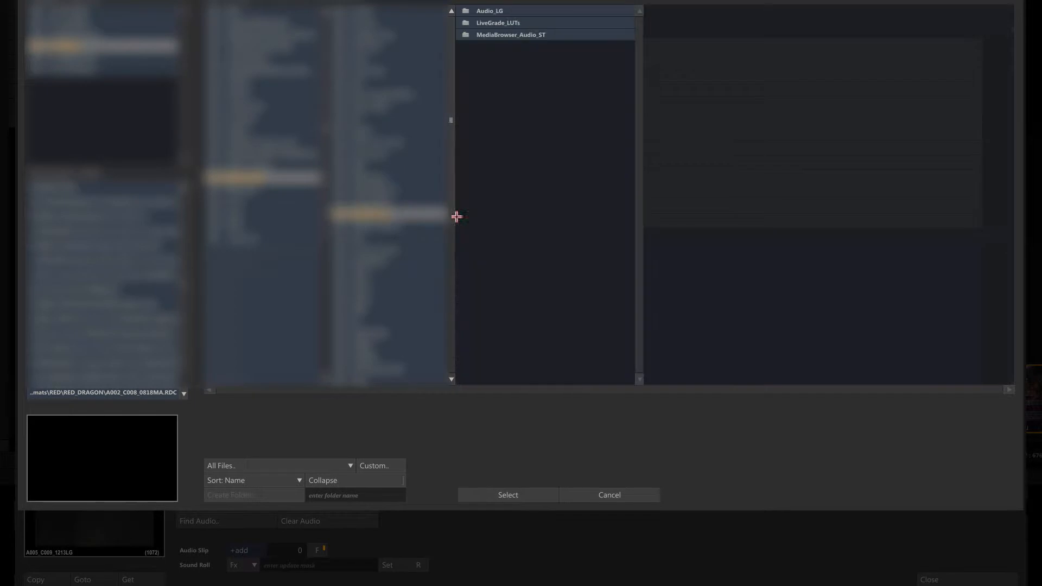
click(569, 21)
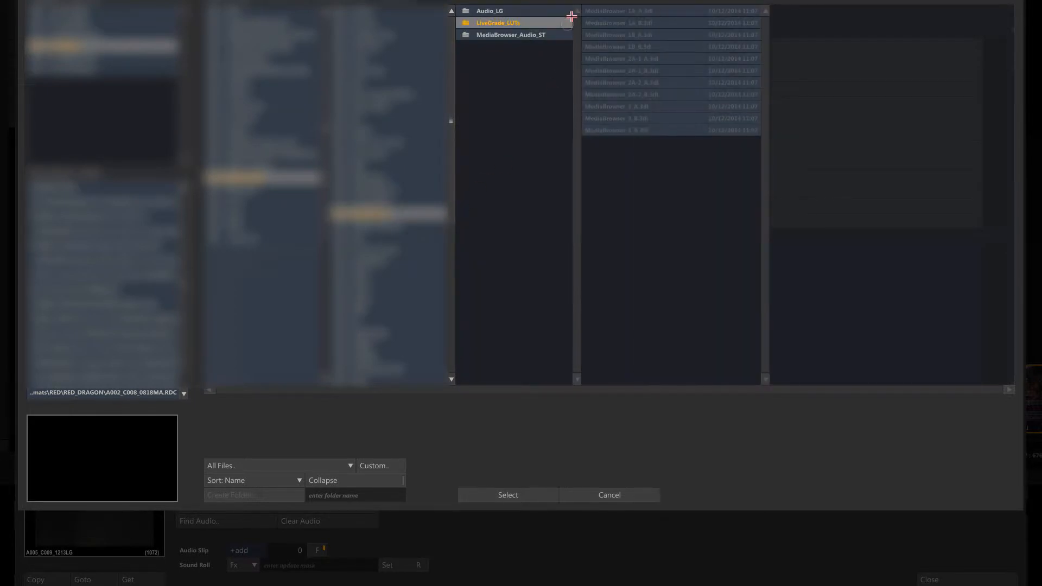
click(543, 11)
click(500, 491)
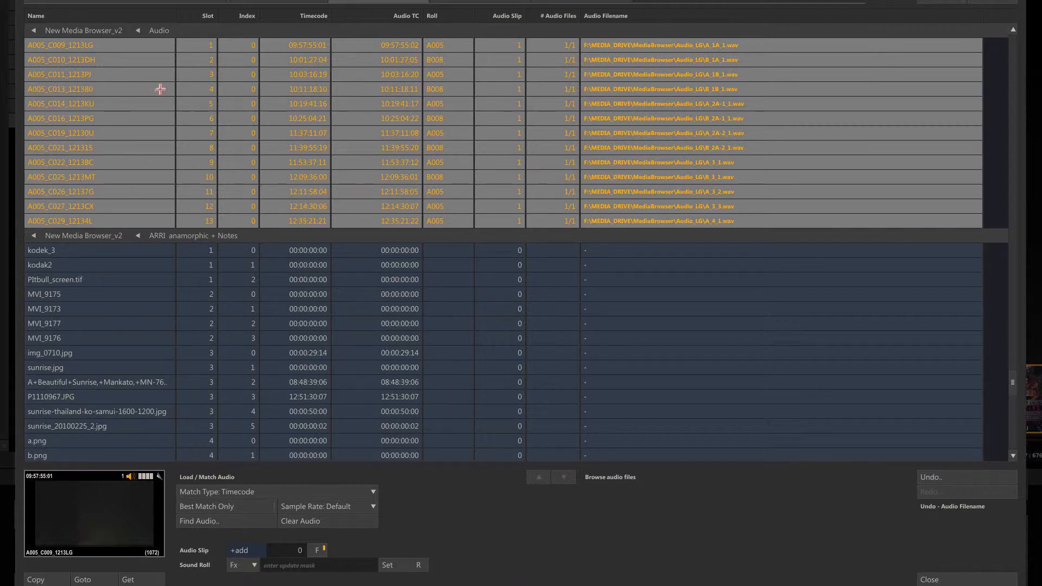
Rename the selected Audio construct shots from their reel, scene and take using the update mask #reelid_#scene_#take on the Name column.
click(82, 2)
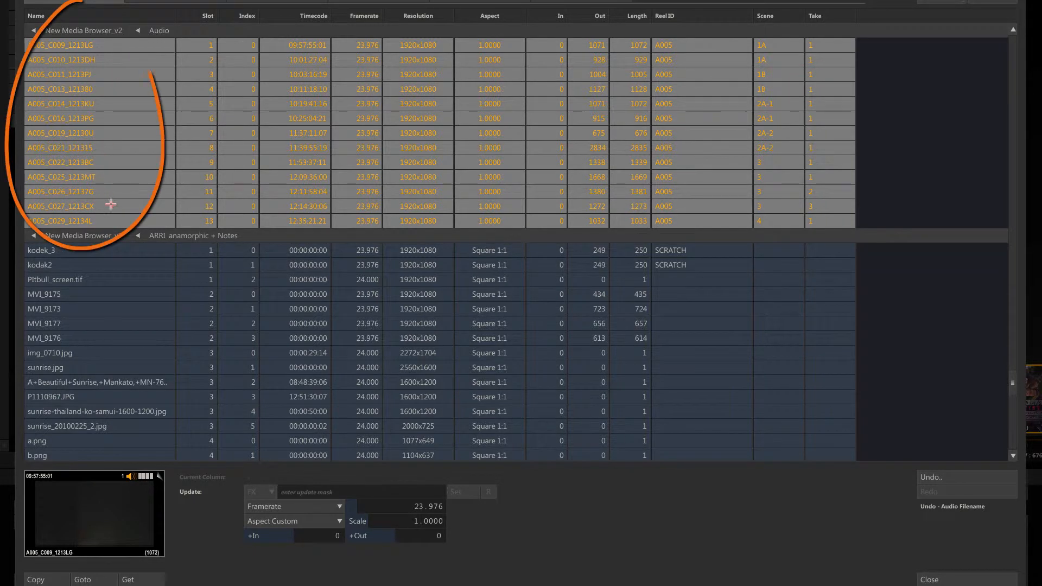
click(132, 53)
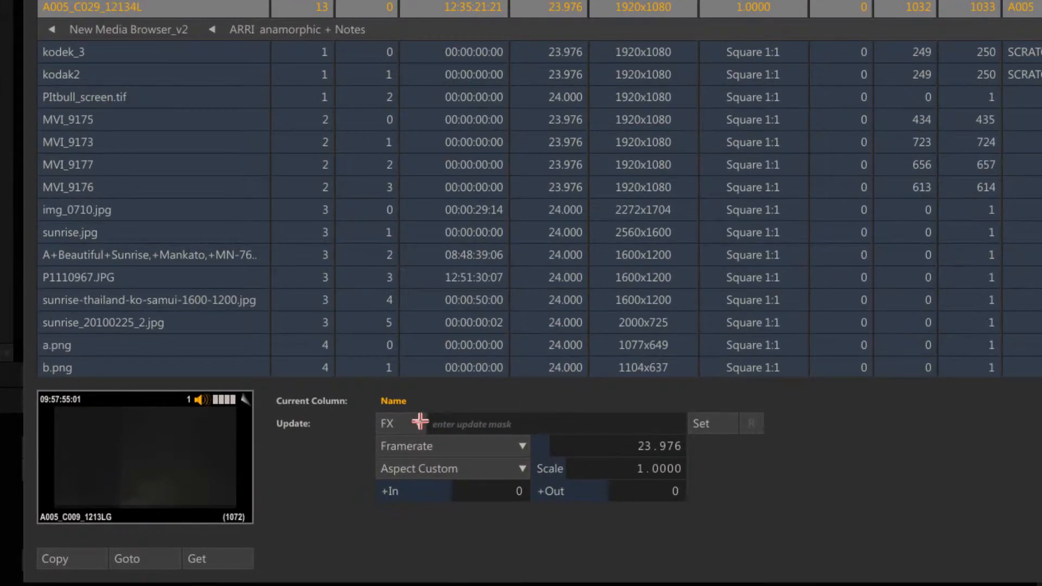
click(419, 421)
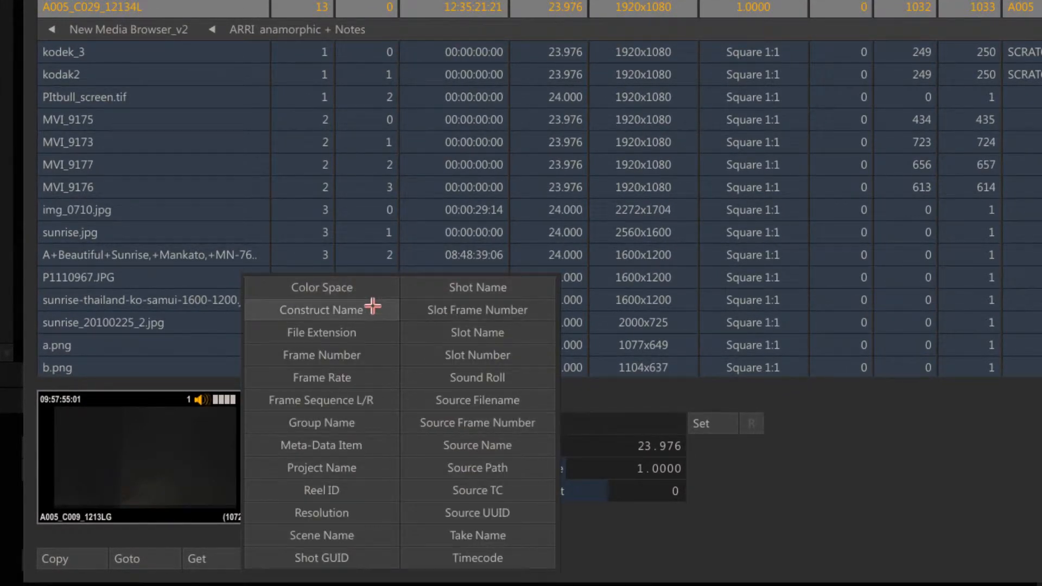
click(349, 491)
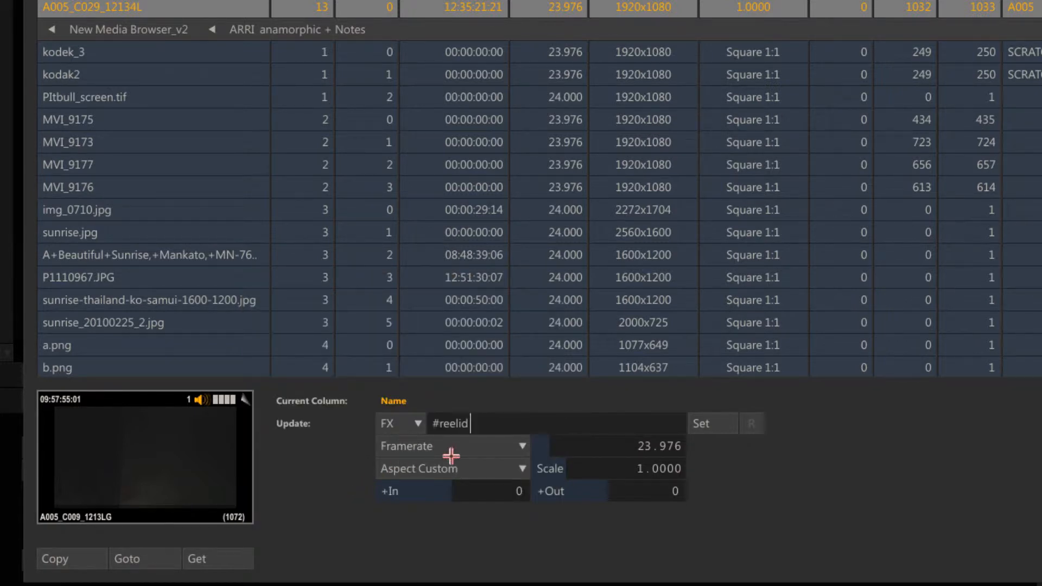
click(418, 424)
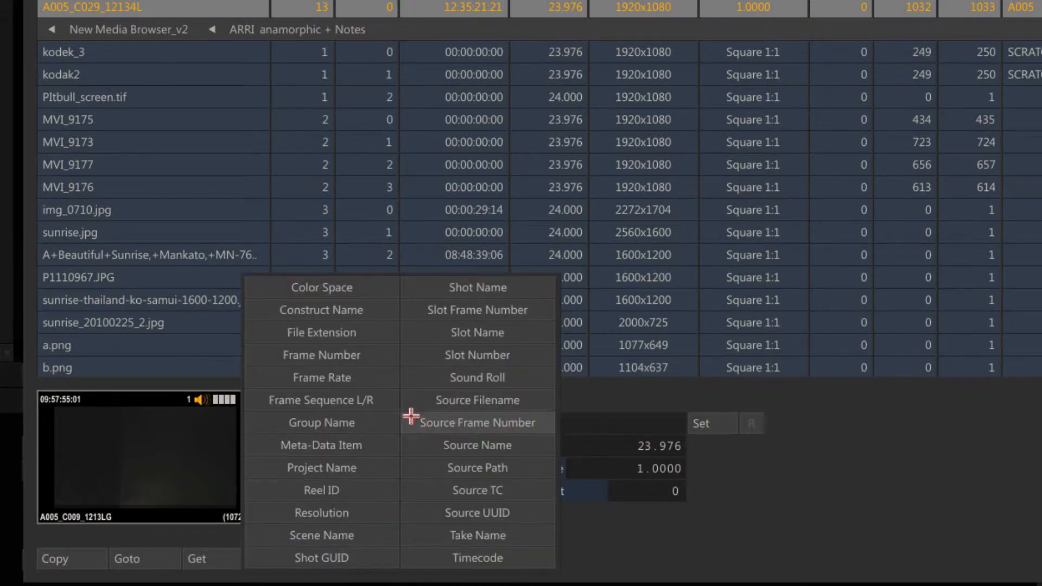
click(380, 535)
text(_#scene_)
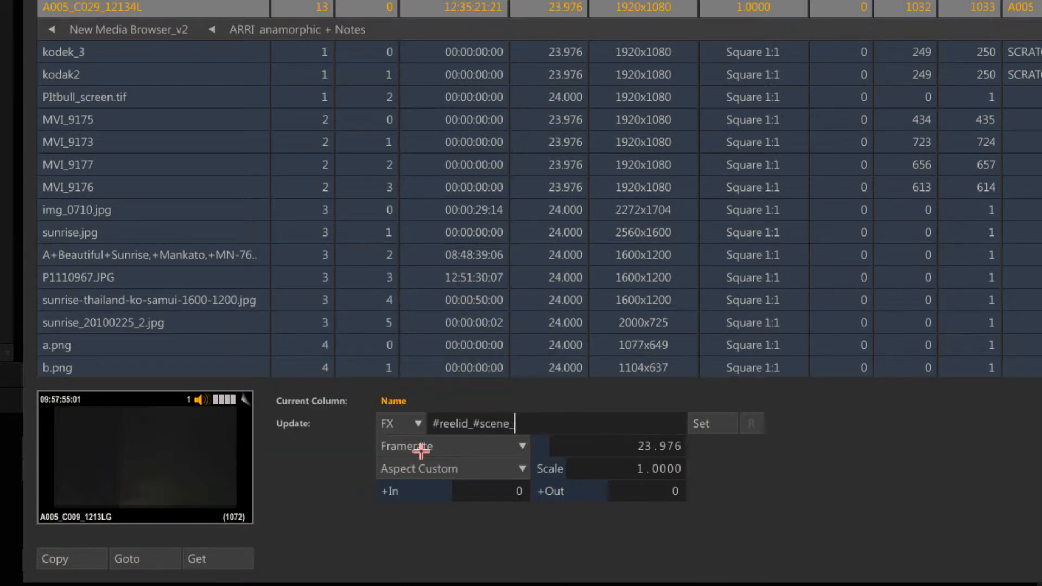
click(416, 425)
click(495, 535)
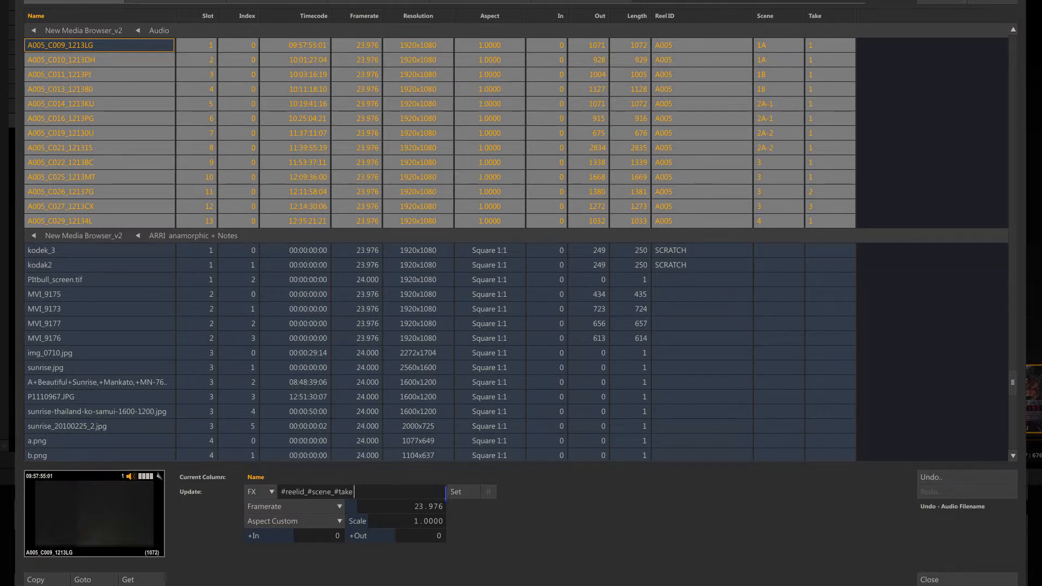
click(459, 493)
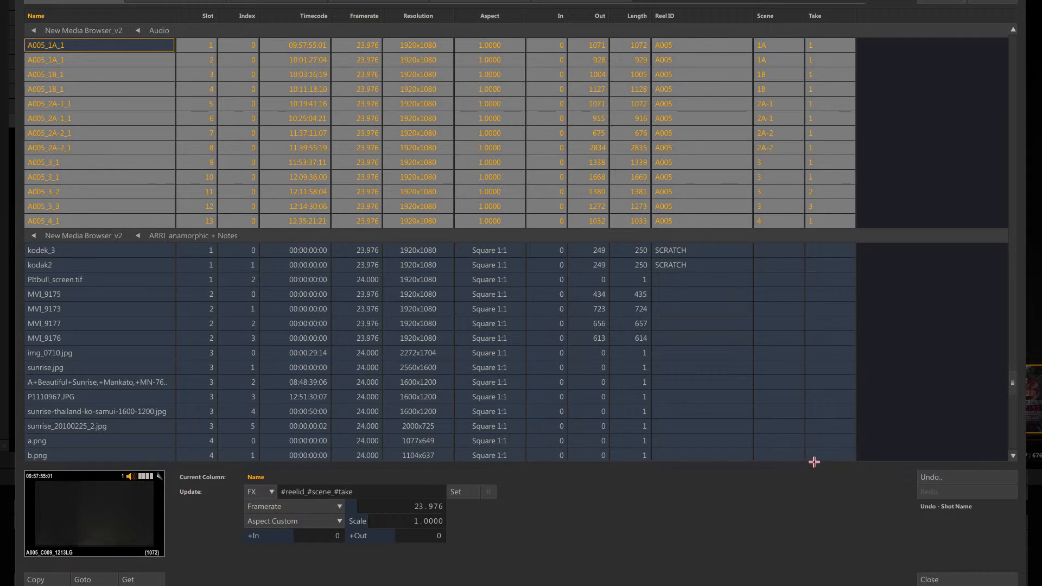
Close the Media Browser and reopen it for all shots of the ARRI anamorphic + Notes construct.
click(927, 579)
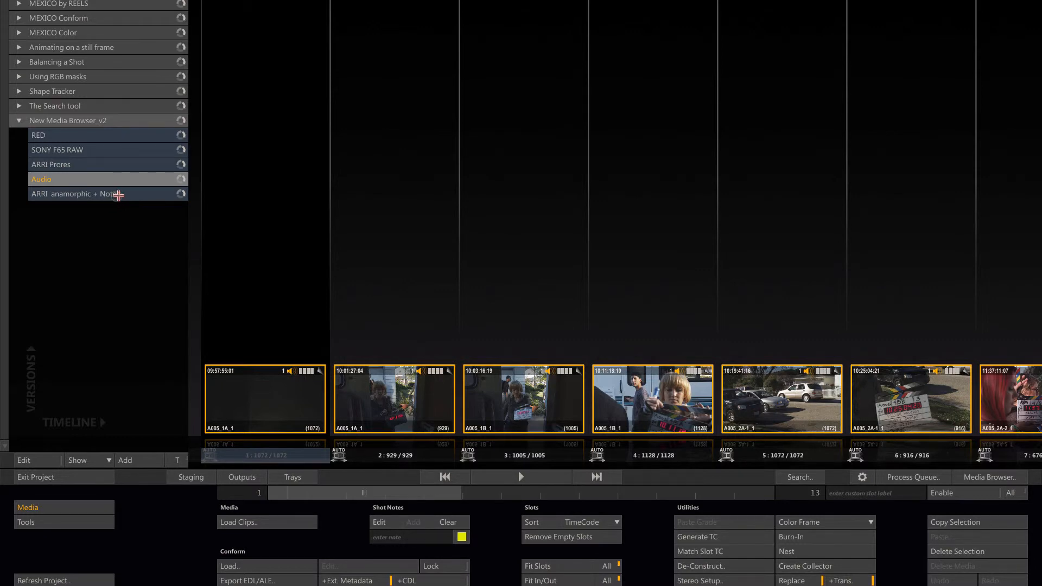
click(115, 195)
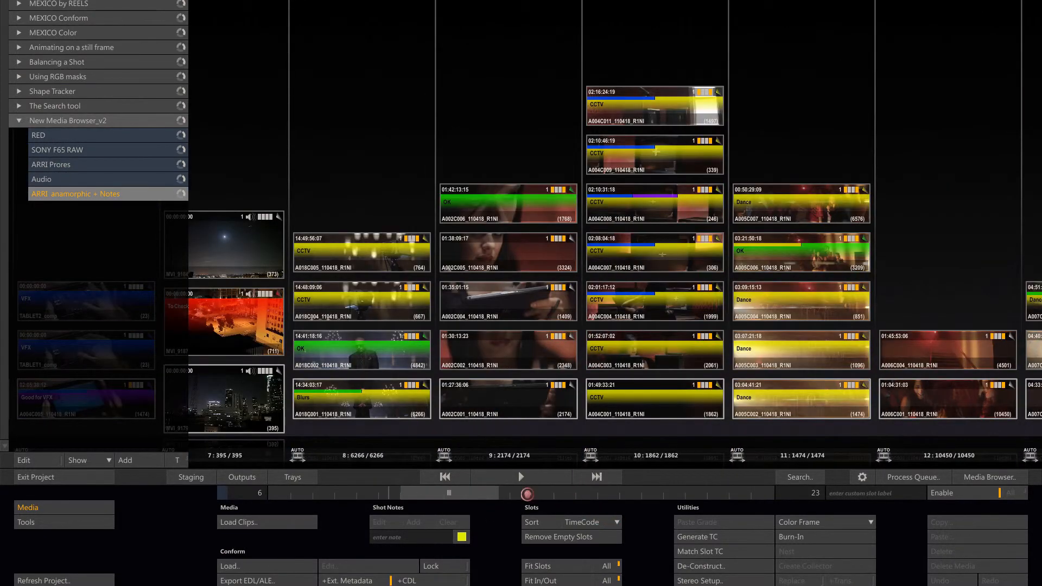
click(502, 494)
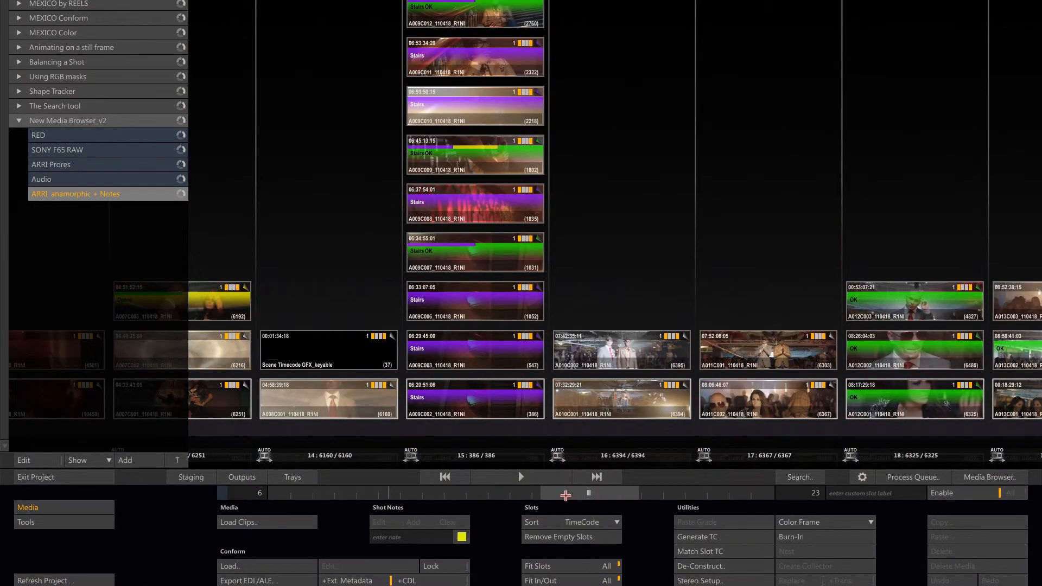
drag(565, 496, 422, 494)
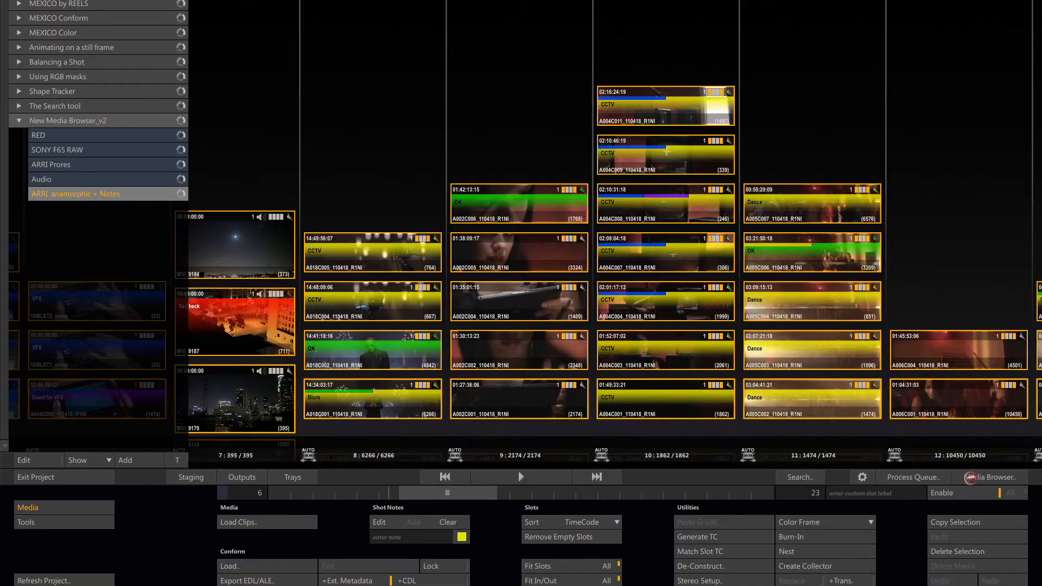
click(971, 478)
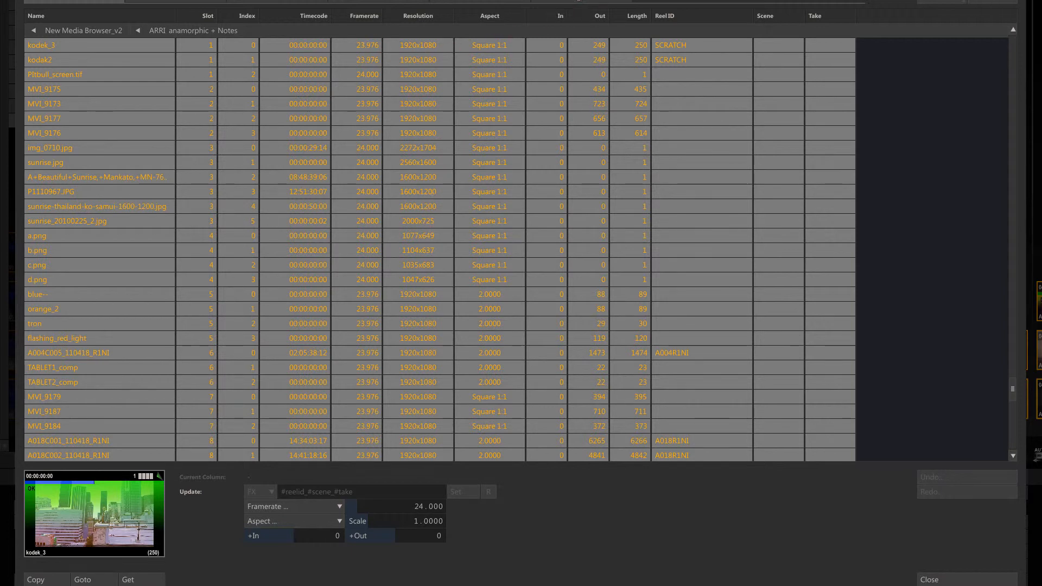
Add a purple shot note reading "Reviewed" to all selected shots.
click(562, 1)
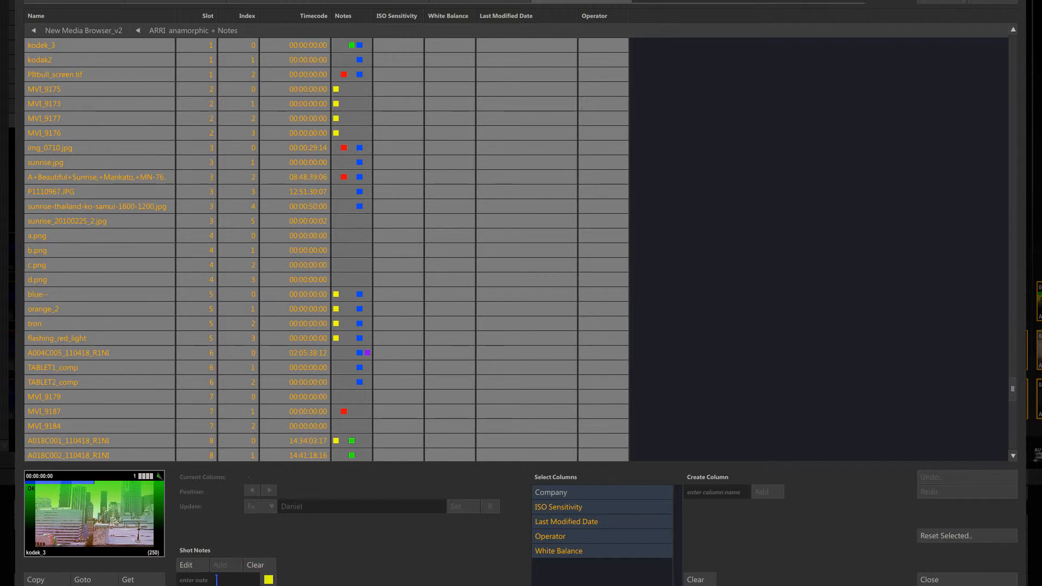
click(228, 581)
text(Reviewed)
click(270, 578)
click(271, 581)
click(235, 568)
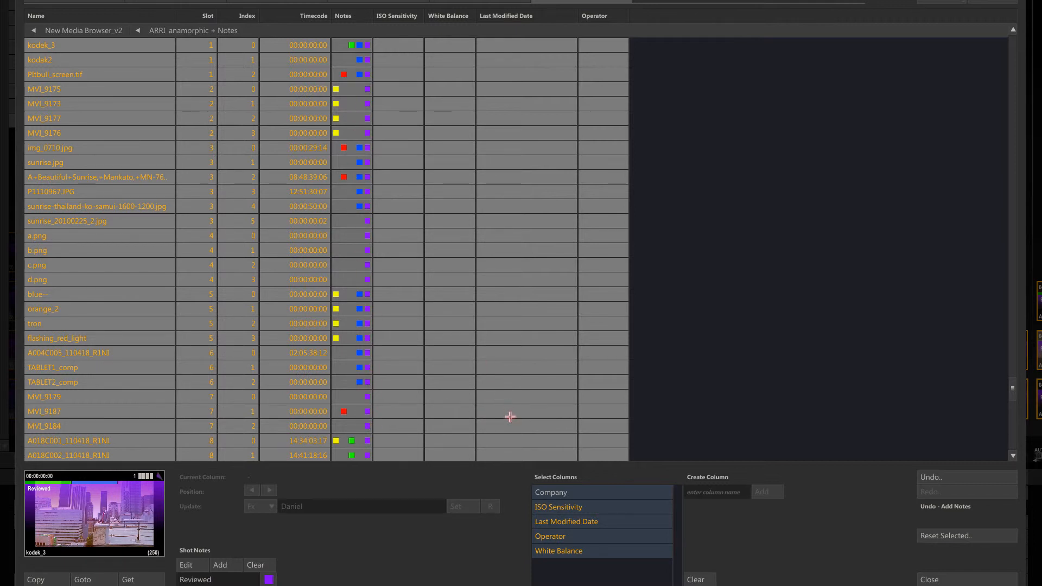
Show the Company metadata column and fill Operator with the operator's name for all selected shots before closing the Media Browser.
click(582, 493)
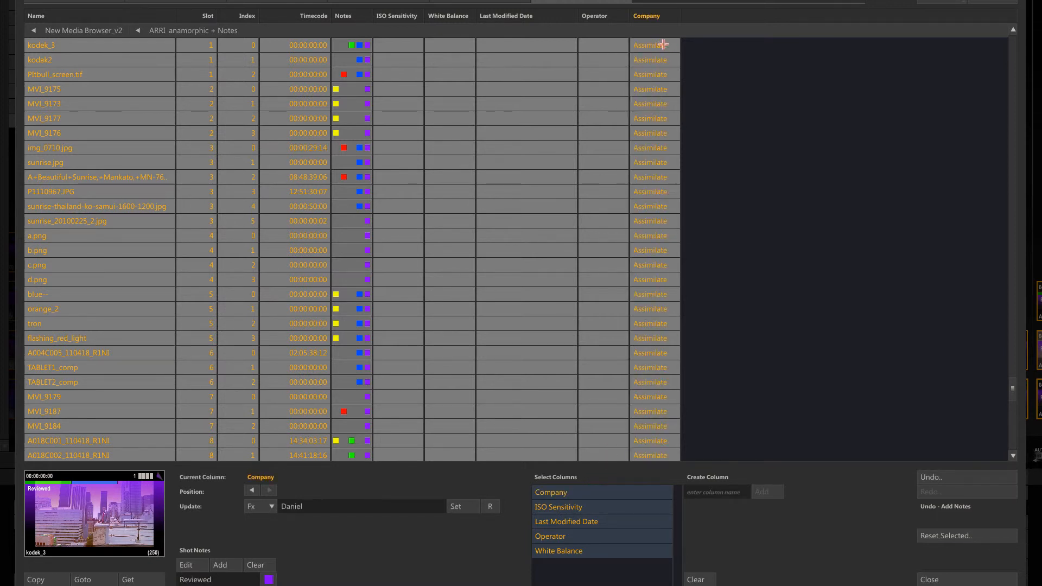
click(602, 45)
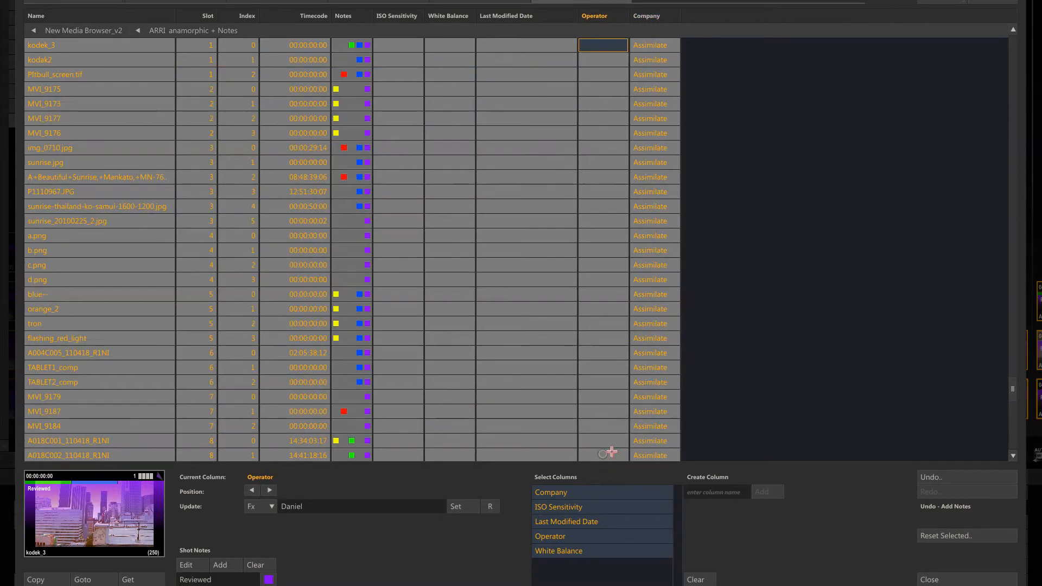
shift+click(608, 455)
click(457, 506)
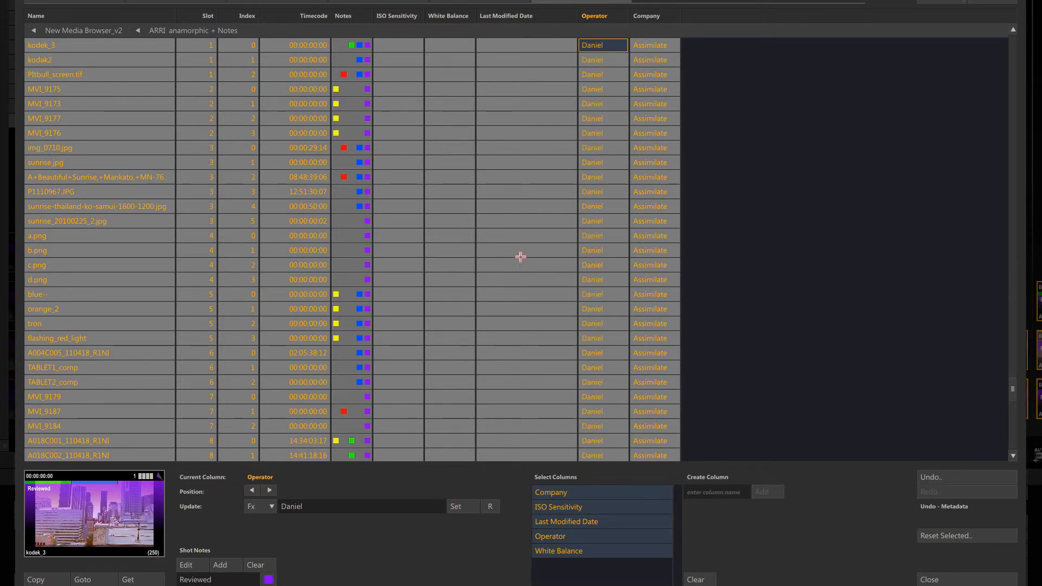
click(741, 490)
click(921, 579)
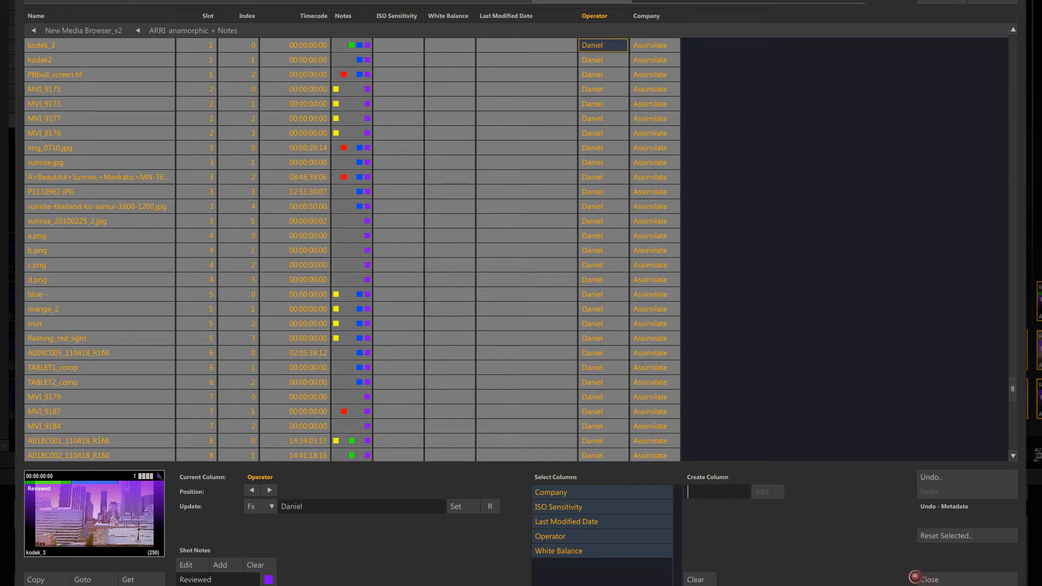